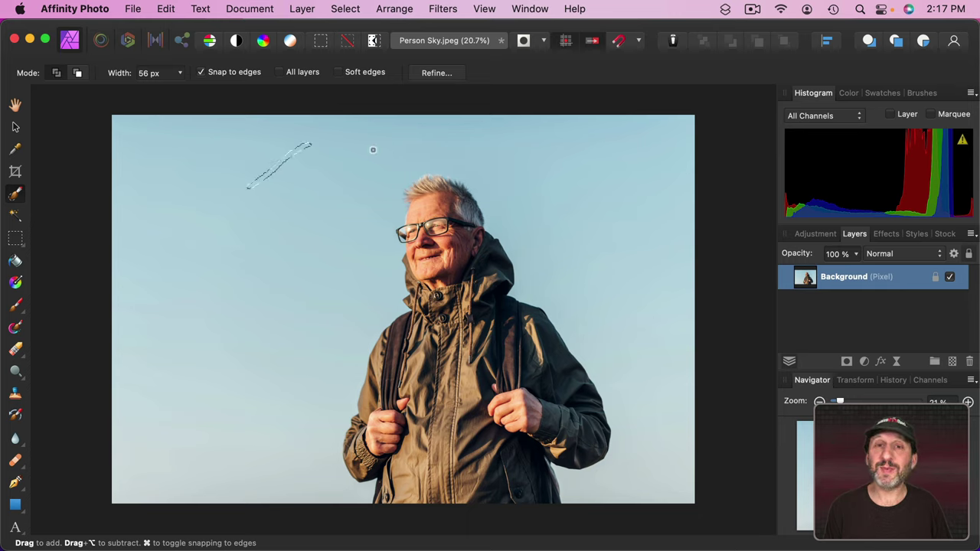
- Widen the Selection Brush to 633 px and paint the sky across the top, left and around the man's head
{"action": "left_click", "coordinate": [182, 77]}
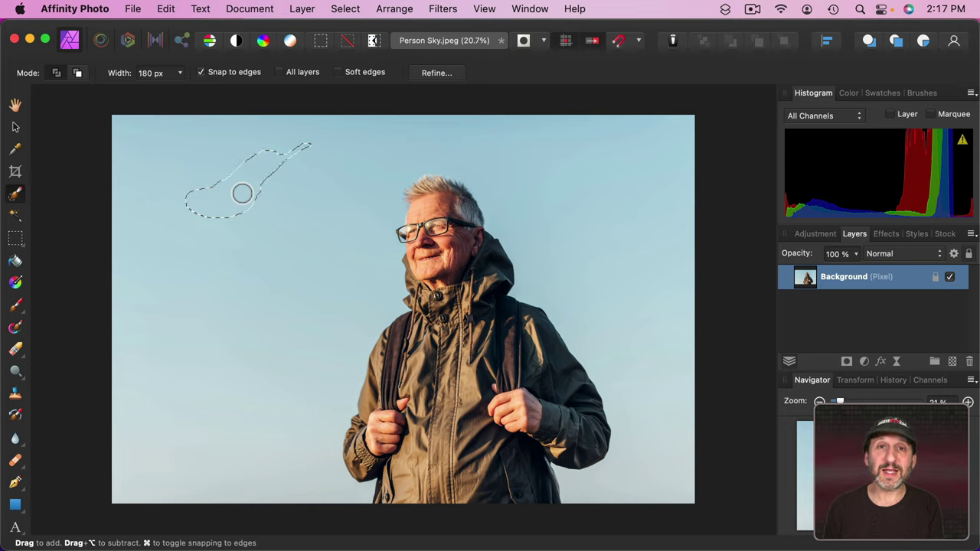
{"action": "key", "text": "bracketright"}
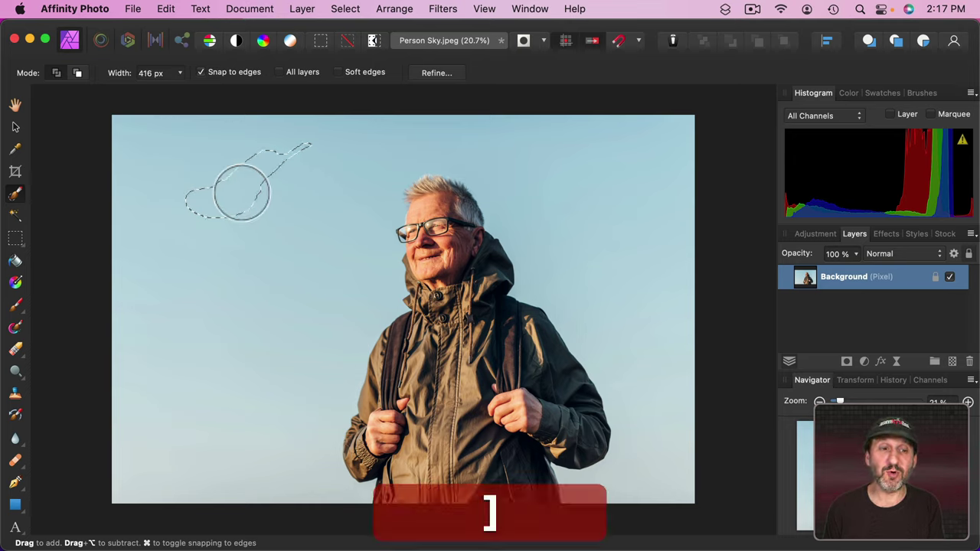
{"action": "left_click_drag", "start_coordinate": [258, 174], "coordinate": [160, 184]}
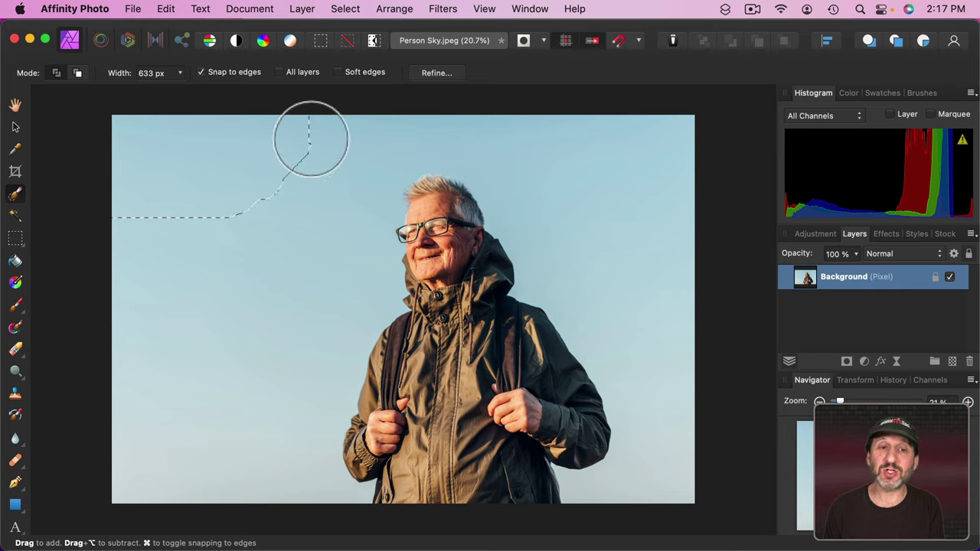
{"action": "mouse_move", "coordinate": [342, 146]}
{"action": "left_mouse_down"}
{"action": "mouse_move", "coordinate": [354, 170]}
{"action": "mouse_move", "coordinate": [354, 265]}
{"action": "mouse_move", "coordinate": [318, 337]}
{"action": "mouse_move", "coordinate": [299, 462]}
{"action": "mouse_move", "coordinate": [339, 367]}
{"action": "mouse_move", "coordinate": [267, 400]}
{"action": "mouse_move", "coordinate": [298, 271]}
{"action": "mouse_move", "coordinate": [265, 210]}
{"action": "left_mouse_up"}
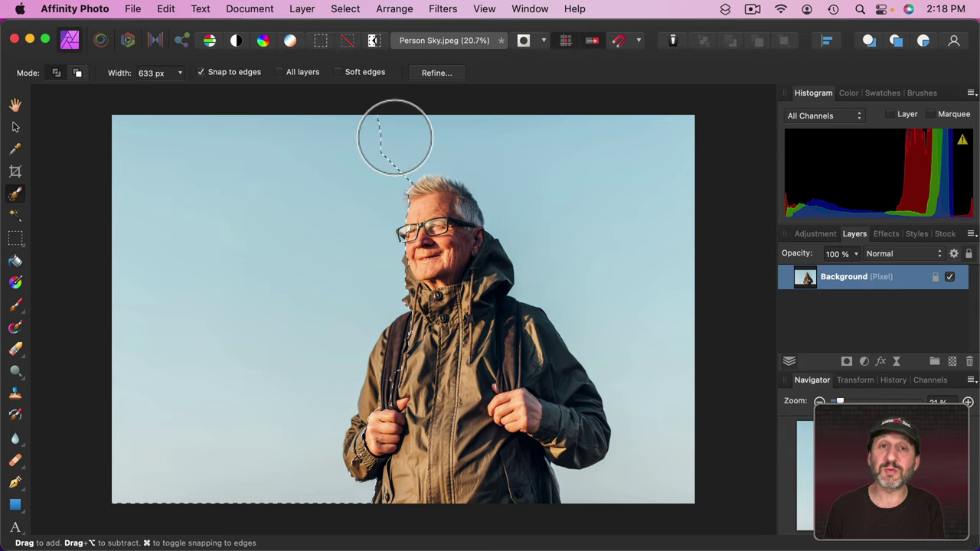
{"action": "mouse_move", "coordinate": [383, 136]}
{"action": "left_mouse_down"}
{"action": "mouse_move", "coordinate": [481, 136]}
{"action": "mouse_move", "coordinate": [624, 156]}
{"action": "mouse_move", "coordinate": [648, 184]}
{"action": "mouse_move", "coordinate": [663, 273]}
{"action": "mouse_move", "coordinate": [604, 265]}
{"action": "left_mouse_up"}
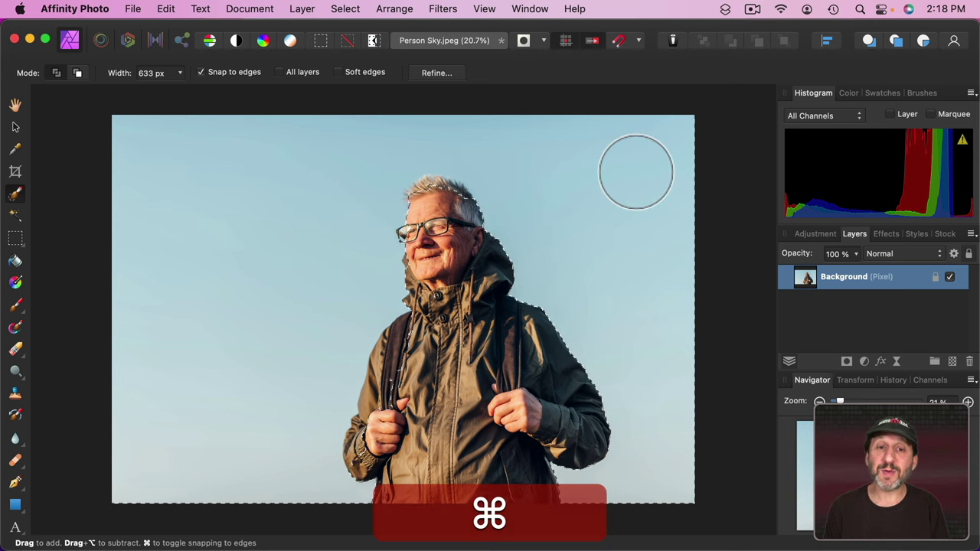
- Clear the sky selection with Cmd+D and paint over the hiker from his head down through his jacket
{"action": "key", "text": "super+d"}
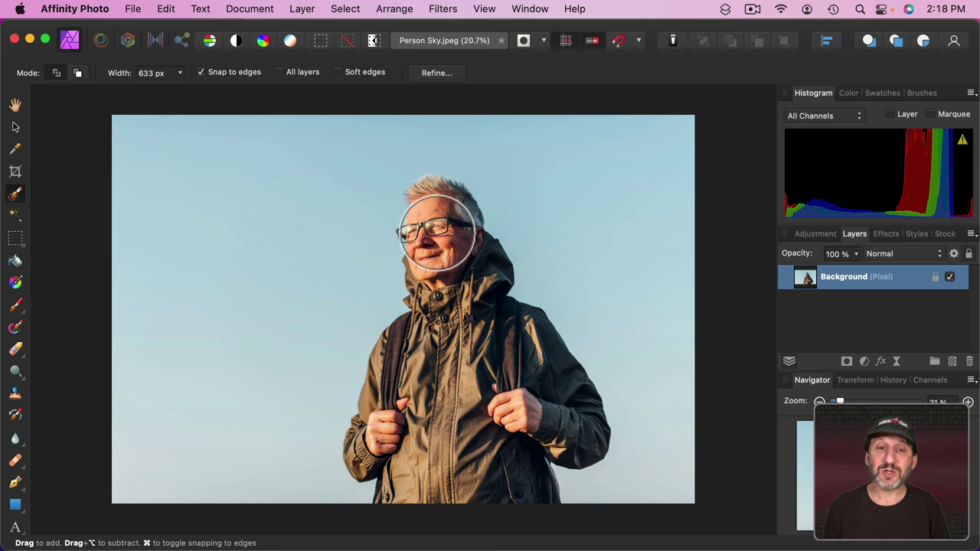
{"action": "mouse_move", "coordinate": [442, 264]}
{"action": "left_mouse_down"}
{"action": "mouse_move", "coordinate": [453, 336]}
{"action": "mouse_move", "coordinate": [475, 377]}
{"action": "mouse_move", "coordinate": [491, 392]}
{"action": "mouse_move", "coordinate": [528, 382]}
{"action": "mouse_move", "coordinate": [544, 394]}
{"action": "mouse_move", "coordinate": [493, 405]}
{"action": "mouse_move", "coordinate": [401, 487]}
{"action": "mouse_move", "coordinate": [411, 463]}
{"action": "mouse_move", "coordinate": [381, 434]}
{"action": "left_mouse_up"}
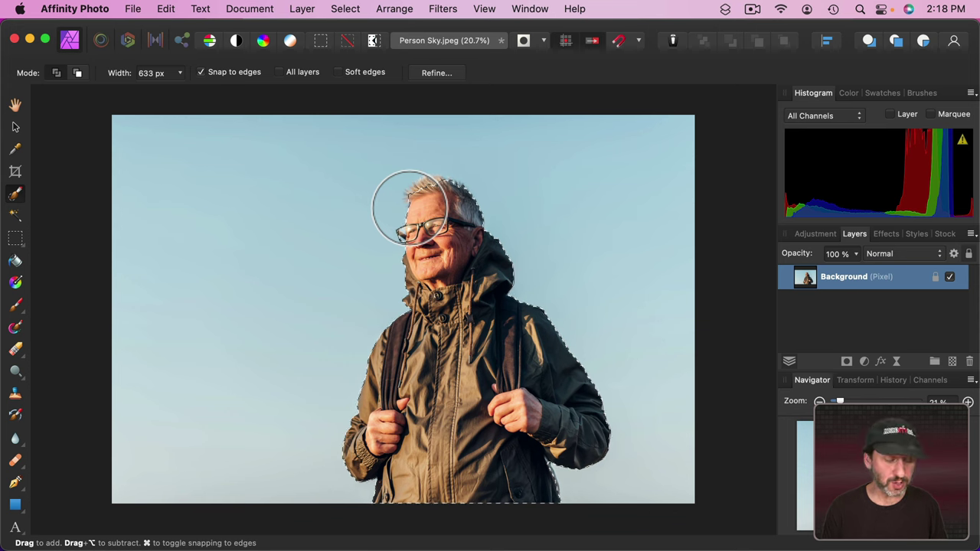
- Zoom in on the hiker, shrink the brush, and add his outer hair strands to the selection
{"action": "key", "text": "super+equal"}
{"action": "scroll", "coordinate": [409, 207], "scroll_direction": "up", "scroll_amount": 6}
{"action": "scroll", "coordinate": [409, 206], "scroll_direction": "up", "scroll_amount": 3}
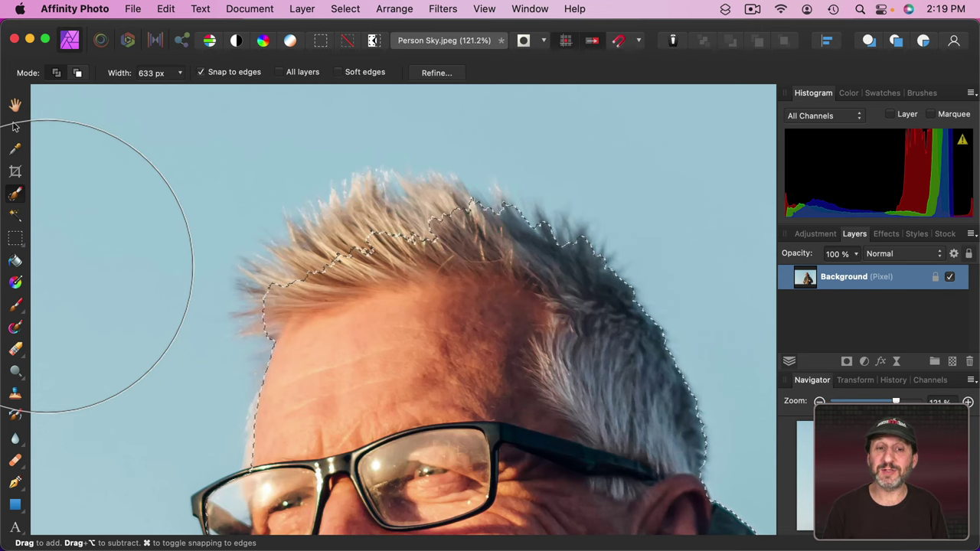
{"action": "key", "text": "super"}
{"action": "key", "text": "bracketleft"}
{"action": "key", "text": "bracketleft"}
{"action": "key", "text": "bracketleft"}
{"action": "key", "text": "bracketleft"}
{"action": "key", "text": "bracketleft"}
{"action": "key", "text": "bracketleft"}
{"action": "key", "text": "bracketleft"}
{"action": "key", "text": "bracketleft"}
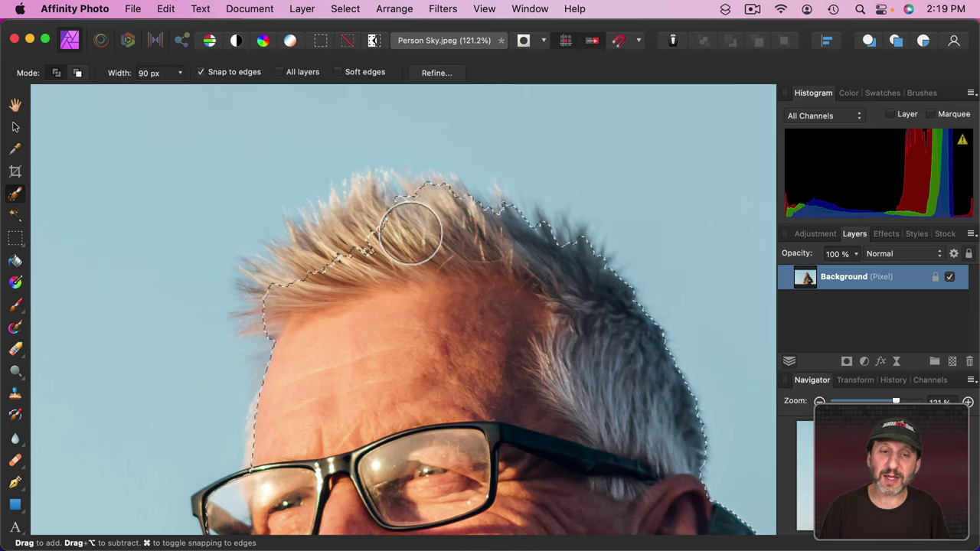
{"action": "left_click", "coordinate": [293, 284]}
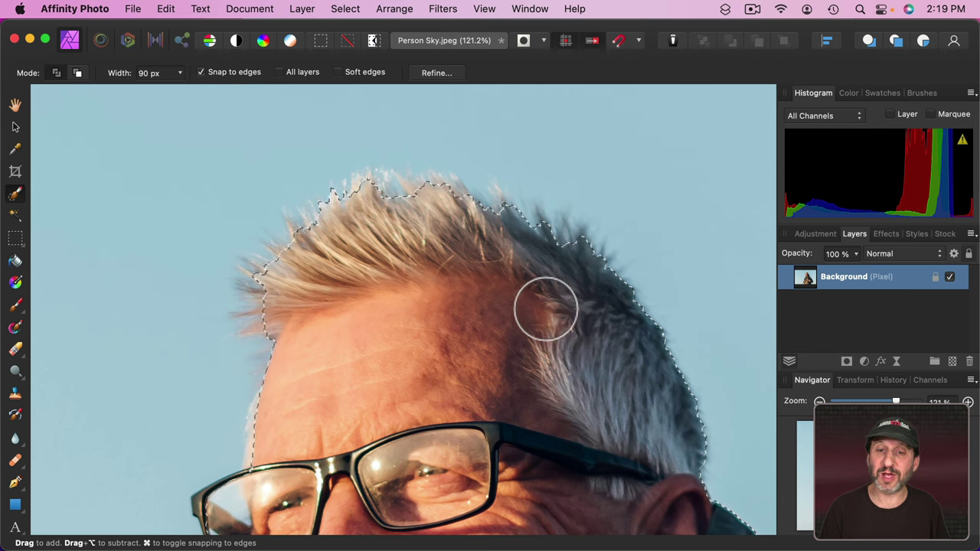
- Reduce the brush to 25 px, add the glasses edge, and switch to subtracting near the glasses
{"action": "scroll", "coordinate": [429, 276], "scroll_direction": "down", "scroll_amount": 5}
{"action": "scroll", "coordinate": [428, 276], "scroll_direction": "left", "scroll_amount": 2}
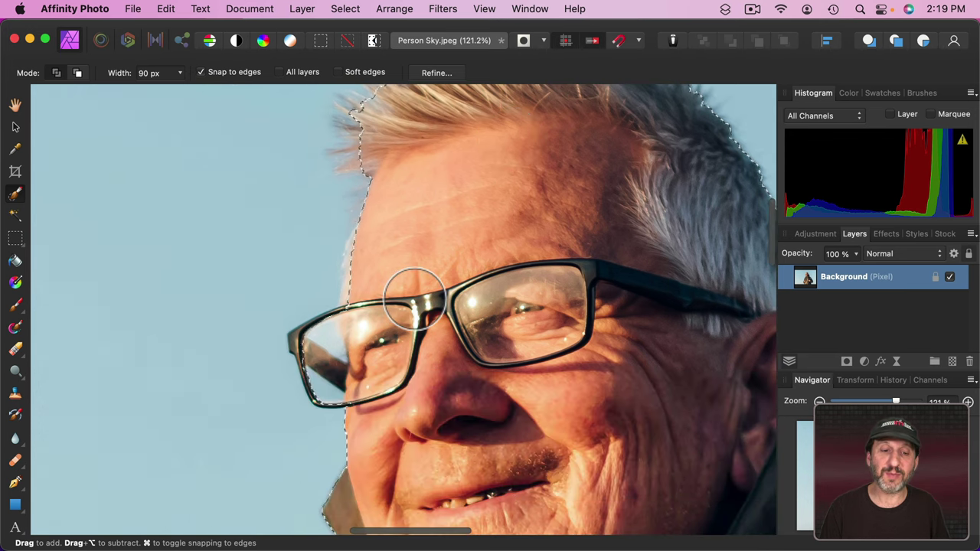
{"action": "key", "text": "bracketleft"}
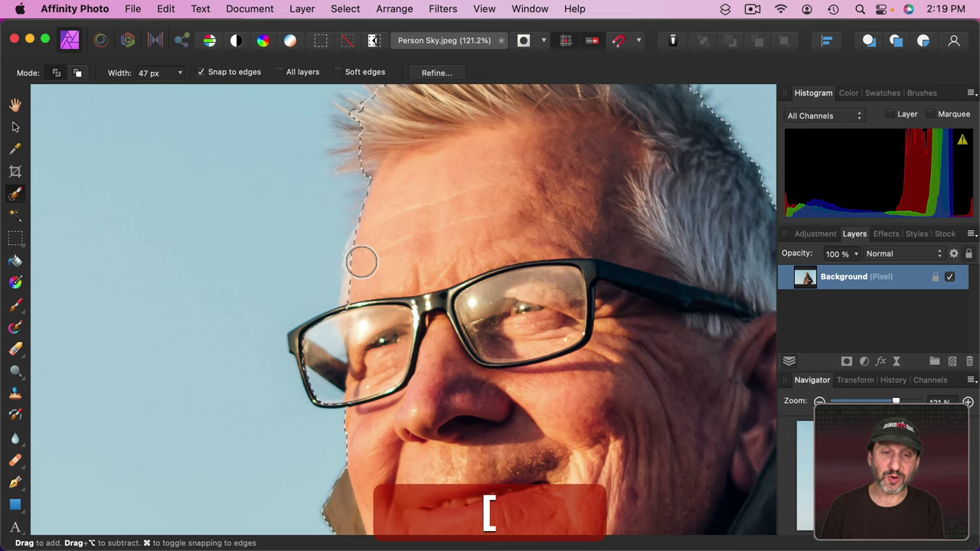
{"action": "left_click_drag", "start_coordinate": [344, 278], "coordinate": [346, 285]}
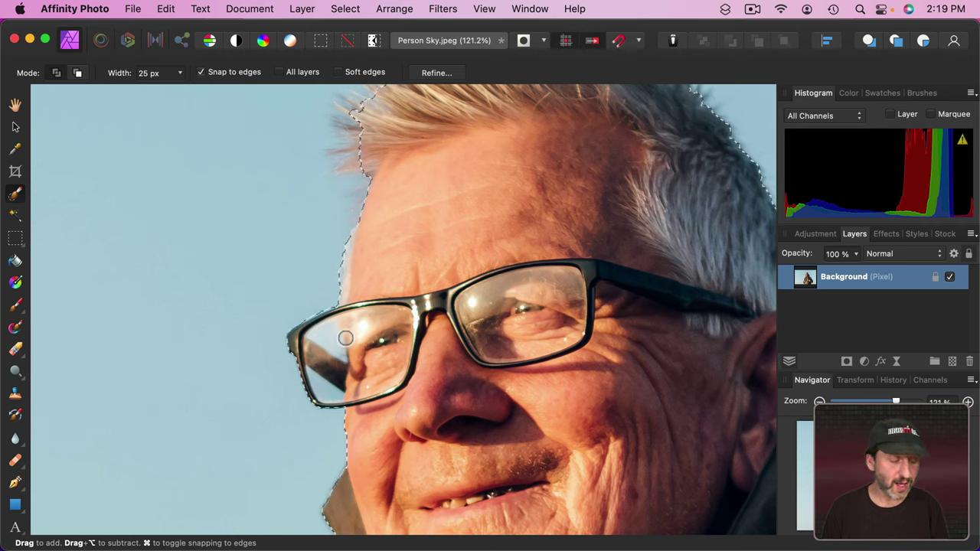
{"action": "key", "text": "alt"}
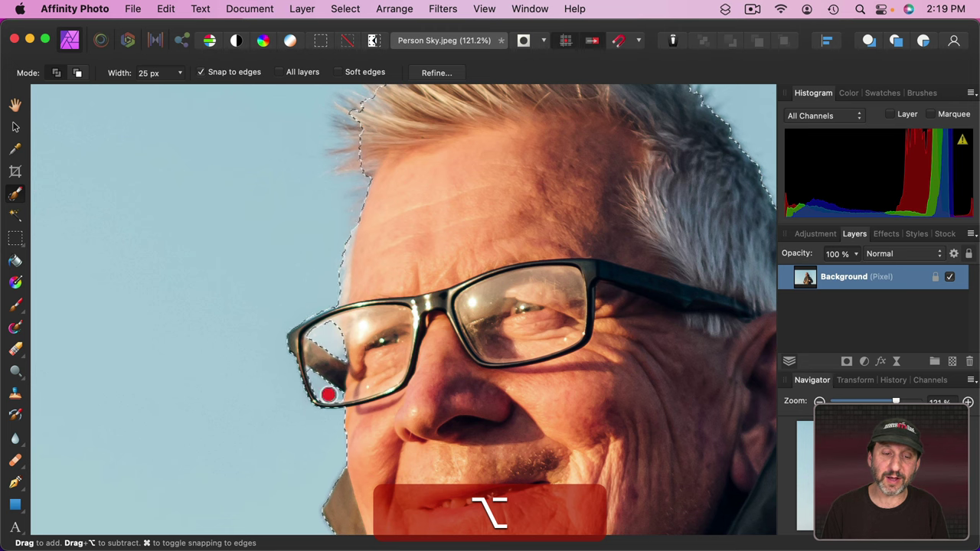
{"action": "scroll", "coordinate": [342, 347], "scroll_direction": "down", "scroll_amount": 15}
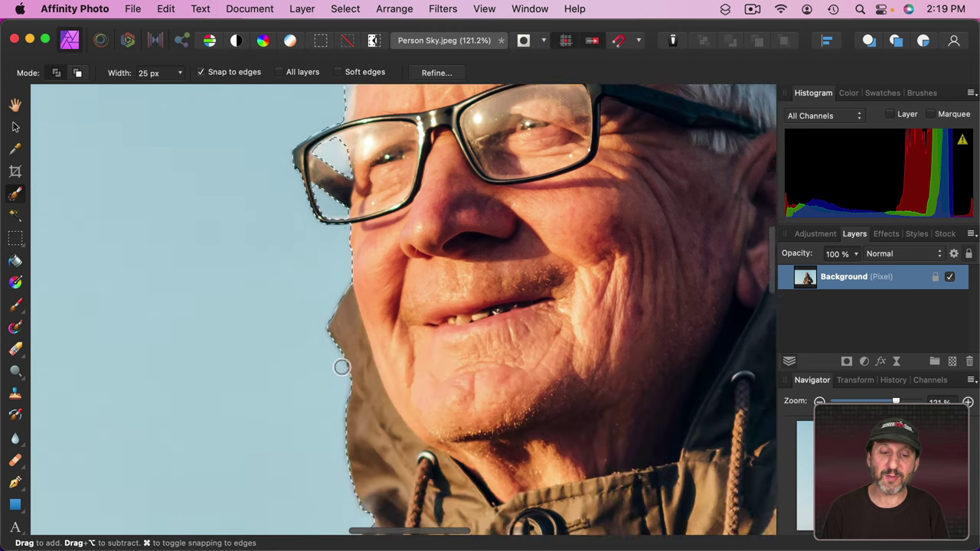
{"action": "scroll", "coordinate": [342, 368], "scroll_direction": "down", "scroll_amount": 15}
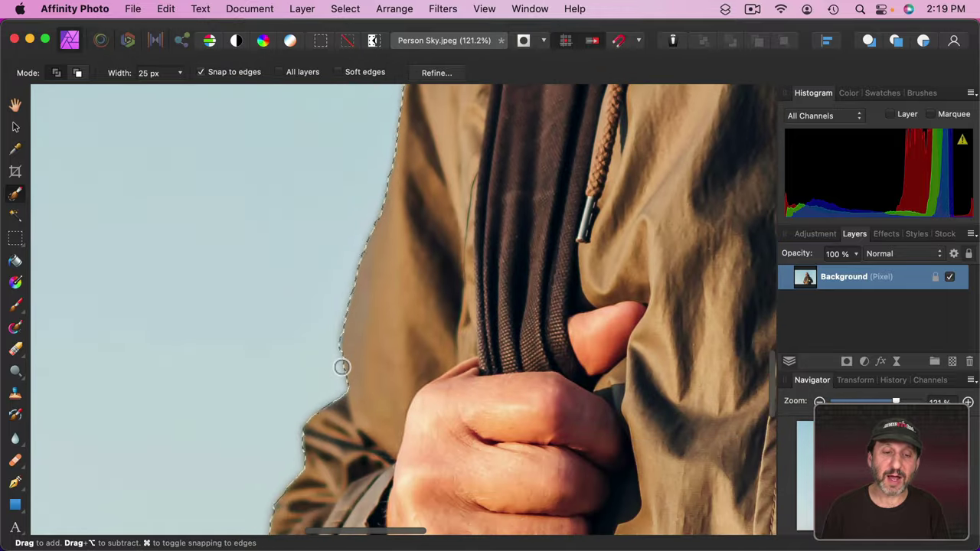
{"action": "scroll", "coordinate": [341, 368], "scroll_direction": "right", "scroll_amount": 15}
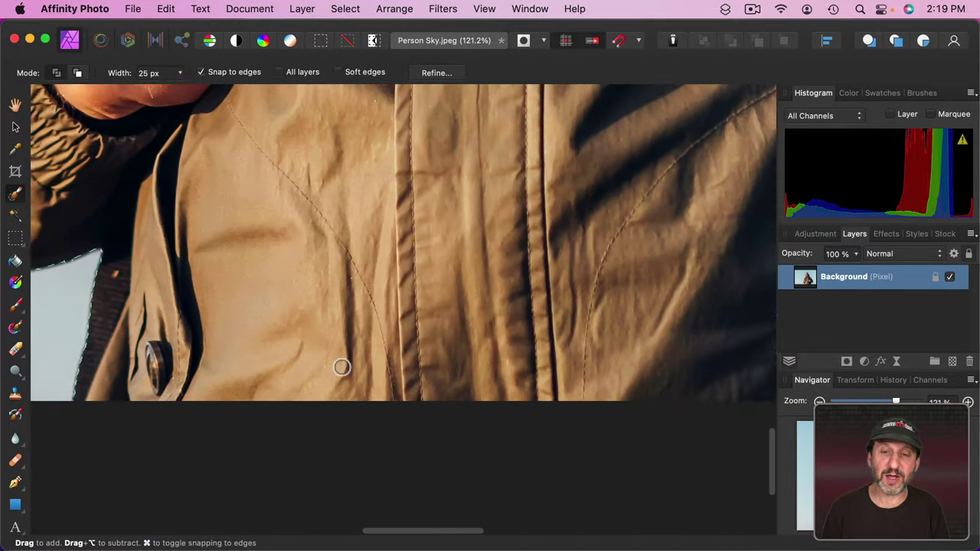
{"action": "scroll", "coordinate": [341, 367], "scroll_direction": "up", "scroll_amount": 3}
{"action": "scroll", "coordinate": [342, 368], "scroll_direction": "right", "scroll_amount": 3}
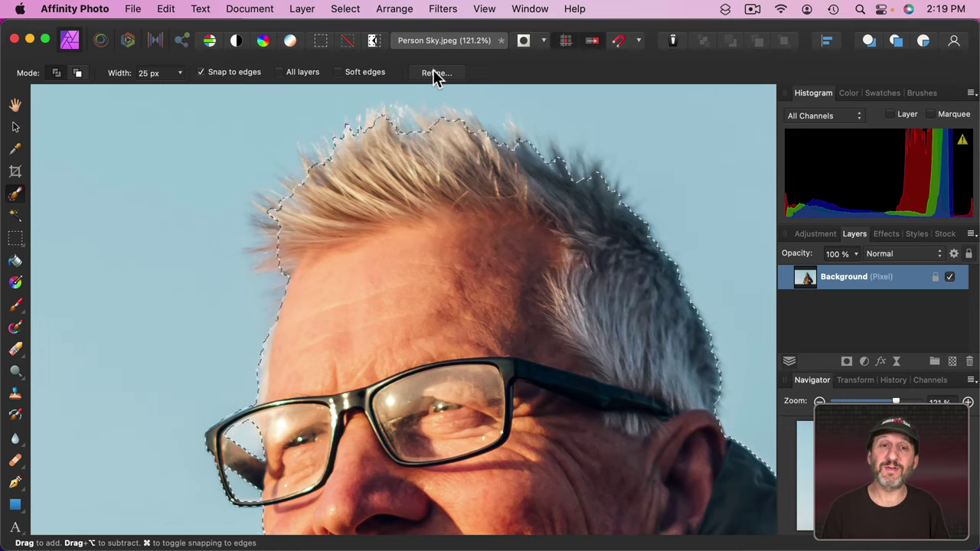
- Open Refine Selection, move it aside, and matte the left, top and right hair edges with a 153 px brush
{"action": "left_click", "coordinate": [430, 73]}
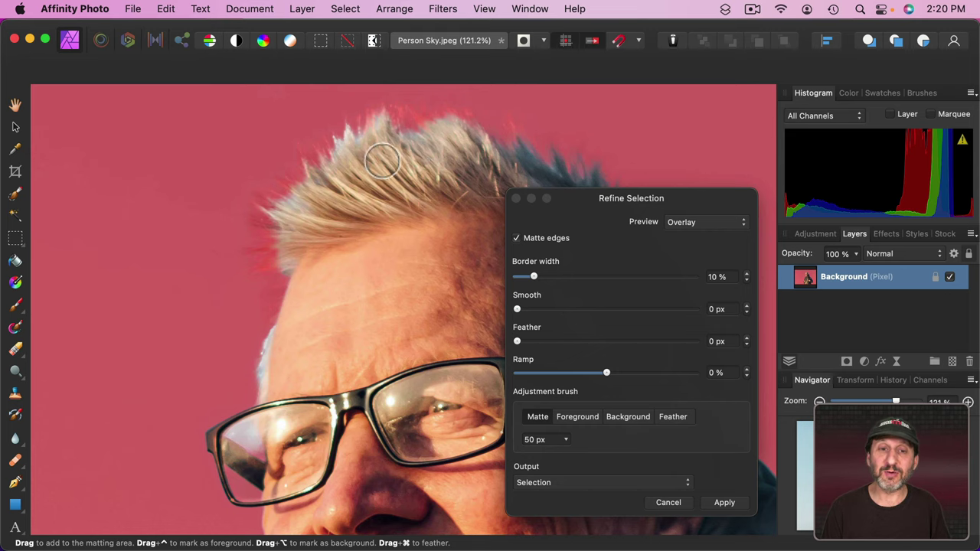
{"action": "left_click_drag", "start_coordinate": [595, 205], "coordinate": [90, 67]}
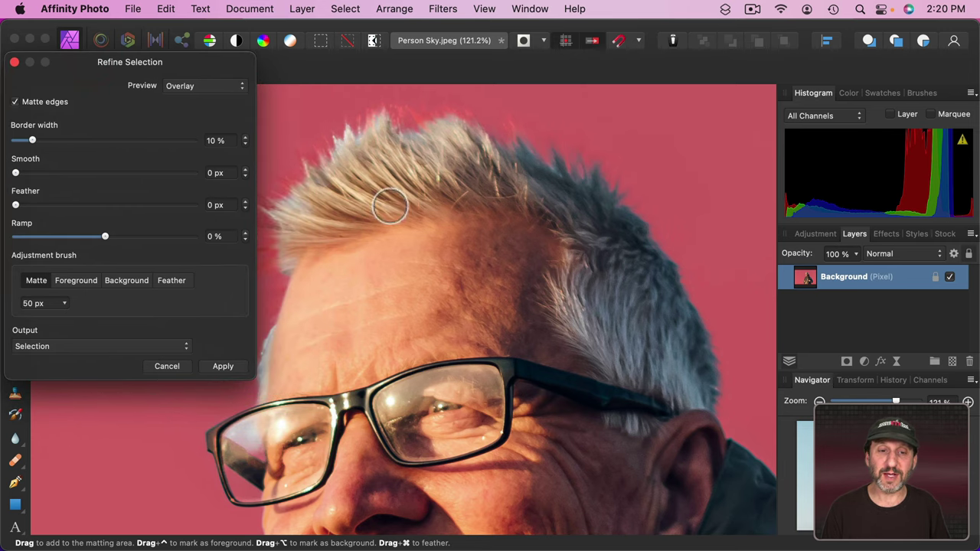
{"action": "scroll", "coordinate": [396, 208], "scroll_direction": "left", "scroll_amount": 5}
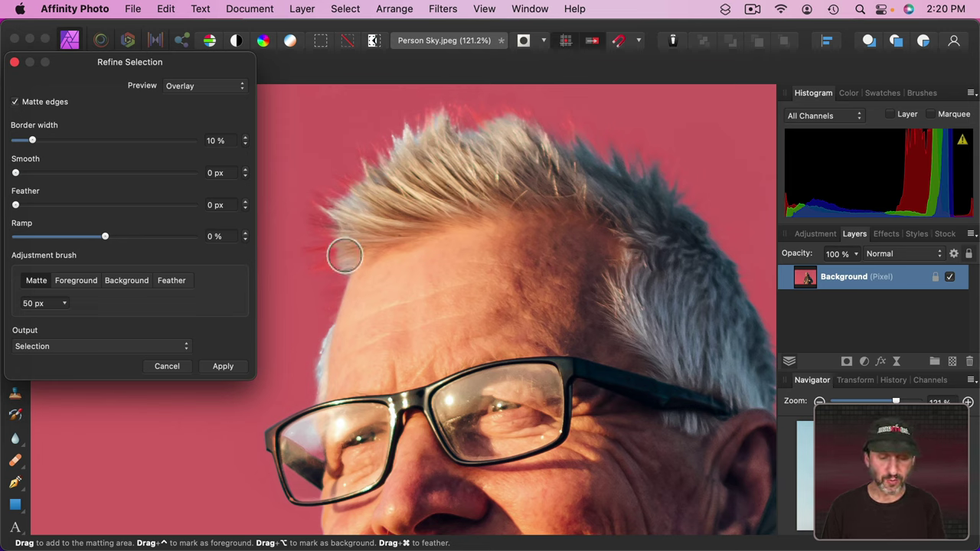
{"action": "key", "text": "bracketright"}
{"action": "key", "text": "bracketright"}
{"action": "key", "text": "bracketright"}
{"action": "key", "text": "bracketright"}
{"action": "key", "text": "bracketright"}
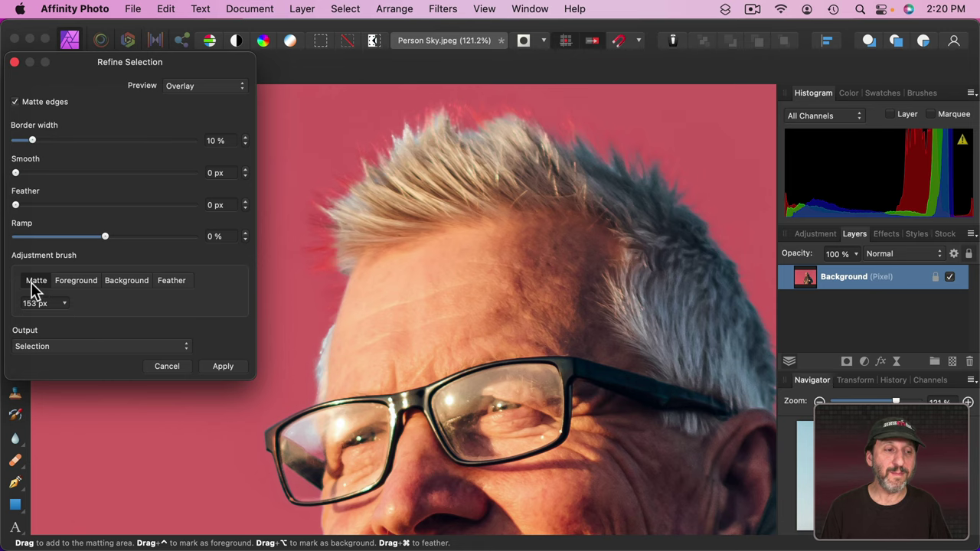
{"action": "left_click_drag", "start_coordinate": [354, 258], "coordinate": [306, 258]}
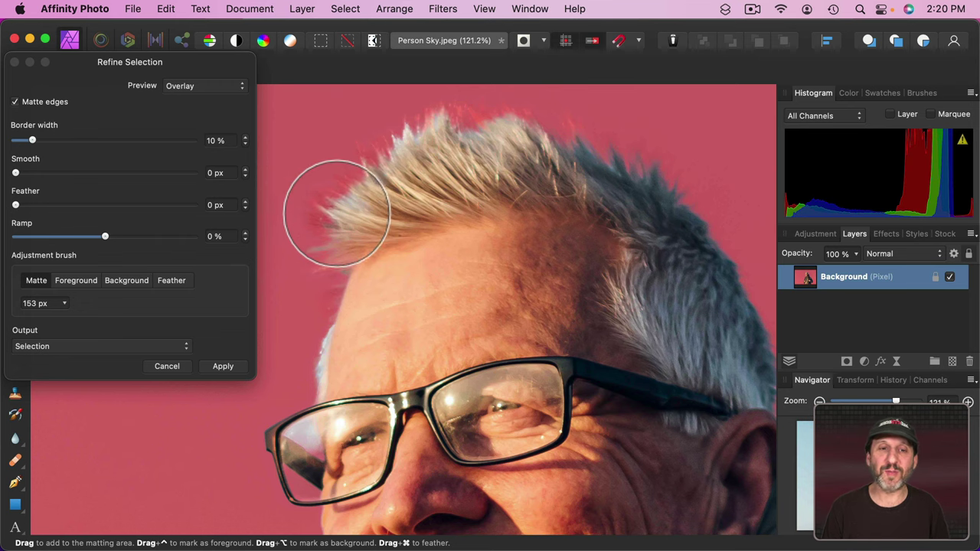
{"action": "mouse_move", "coordinate": [329, 206]}
{"action": "left_mouse_down"}
{"action": "mouse_move", "coordinate": [361, 167]}
{"action": "mouse_move", "coordinate": [427, 121]}
{"action": "mouse_move", "coordinate": [540, 106]}
{"action": "left_mouse_up"}
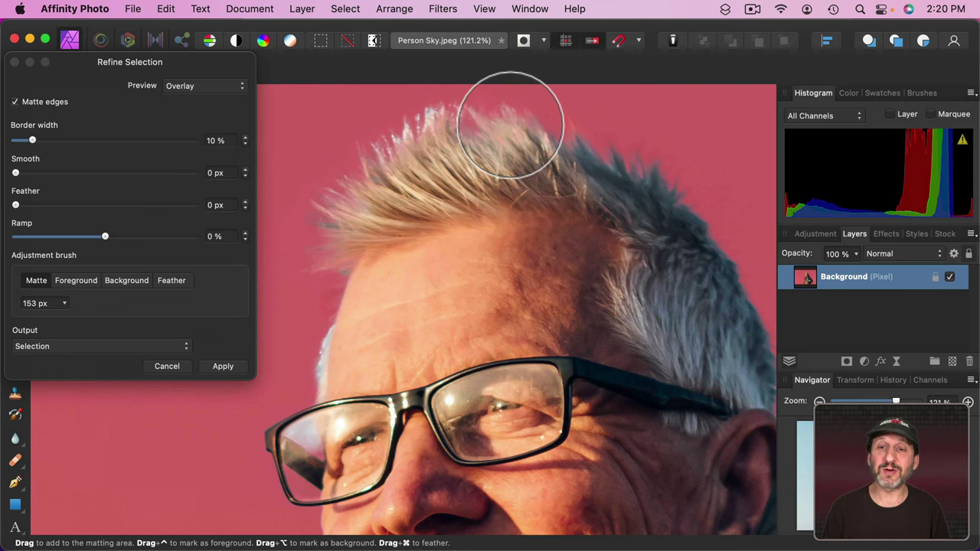
{"action": "mouse_move", "coordinate": [511, 124]}
{"action": "left_mouse_down"}
{"action": "mouse_move", "coordinate": [605, 149]}
{"action": "mouse_move", "coordinate": [700, 225]}
{"action": "mouse_move", "coordinate": [699, 241]}
{"action": "left_mouse_up"}
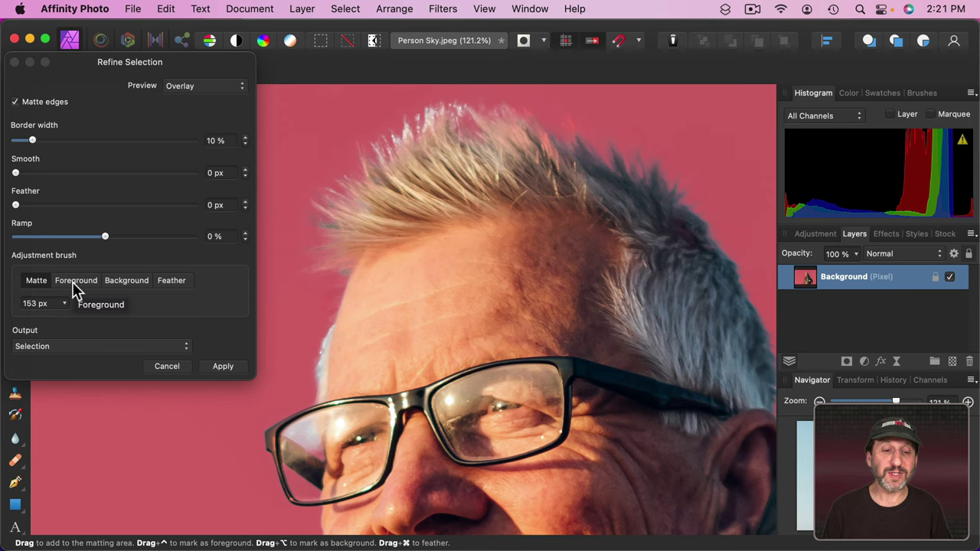
- With a smaller Background brush, mark the sky showing inside the glasses as background
{"action": "left_click", "coordinate": [140, 283]}
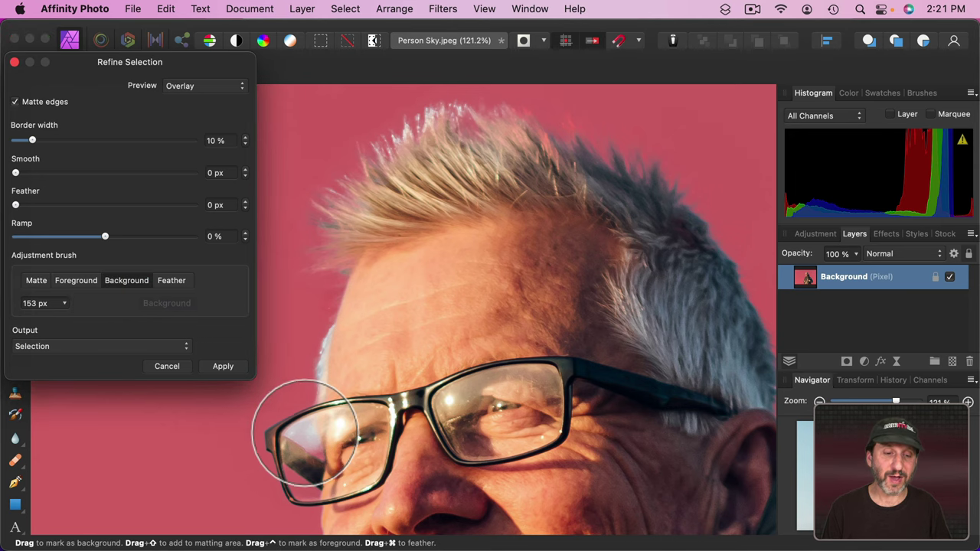
{"action": "key", "text": "bracketleft"}
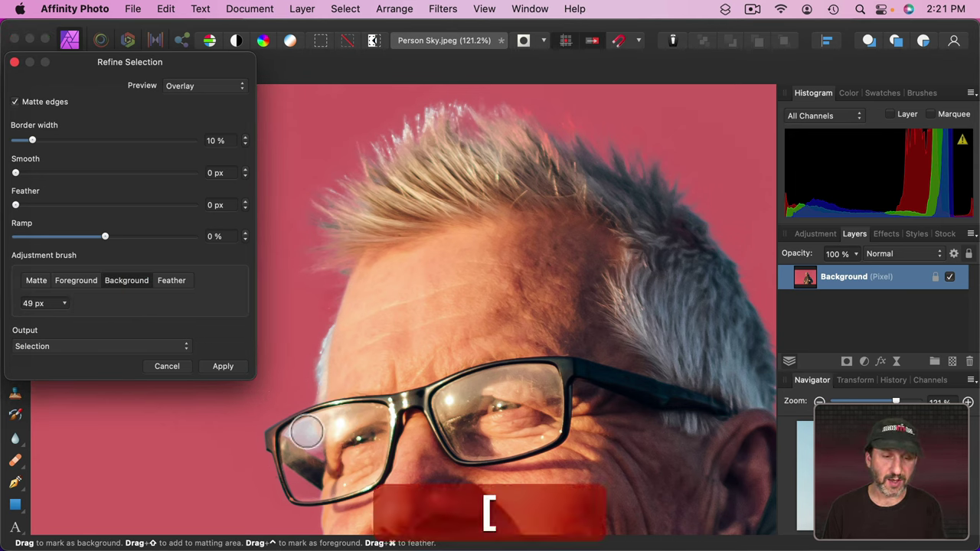
{"action": "left_click_drag", "start_coordinate": [297, 434], "coordinate": [308, 438]}
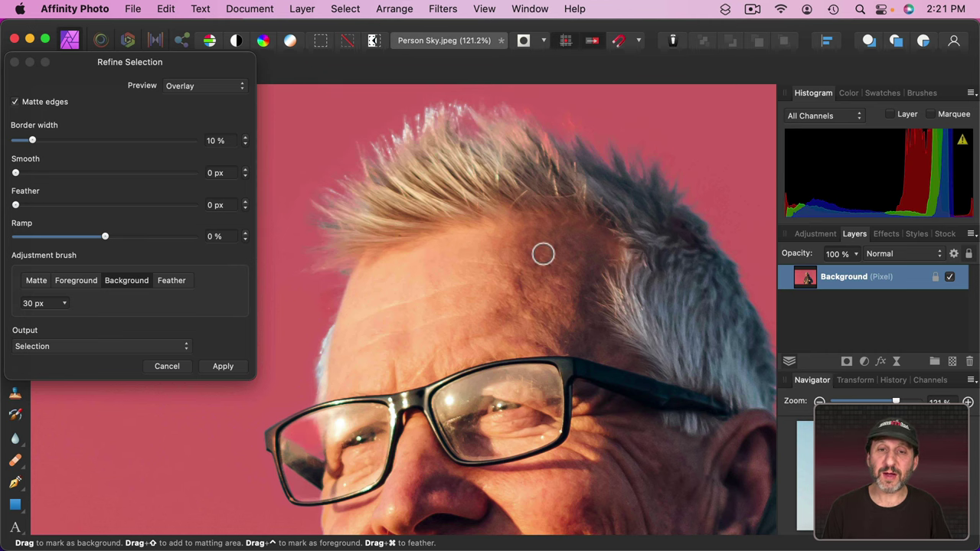
{"action": "scroll", "coordinate": [542, 253], "scroll_direction": "down", "scroll_amount": 10}
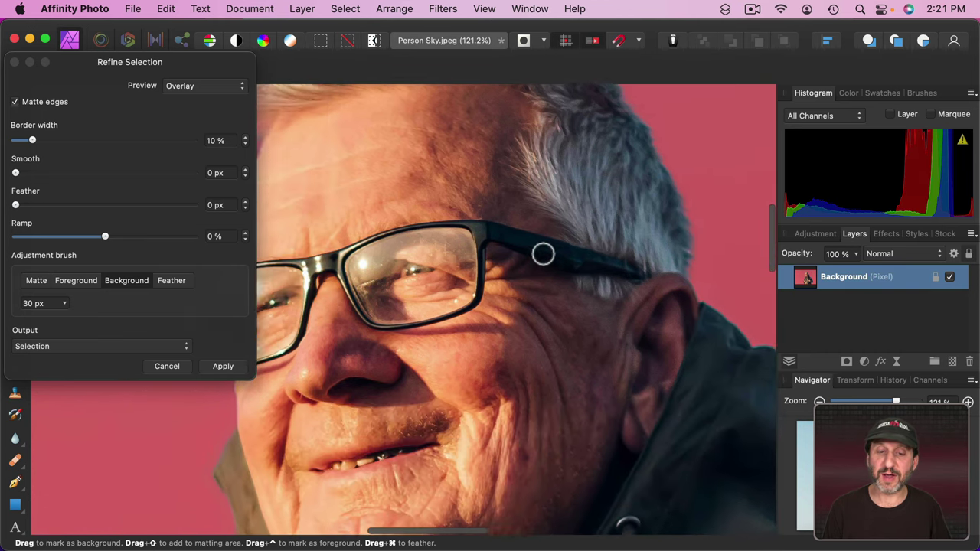
{"action": "scroll", "coordinate": [490, 255], "scroll_direction": "left", "scroll_amount": 2}
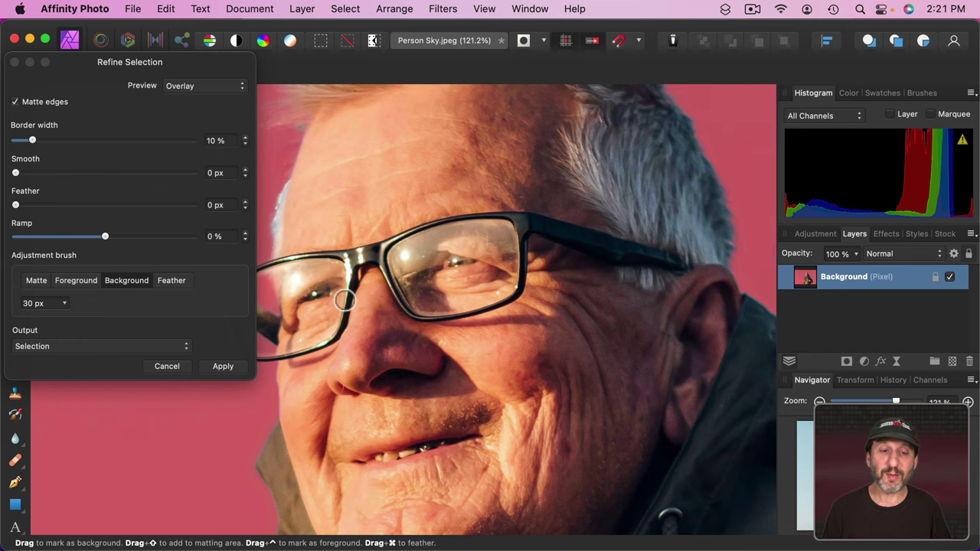
{"action": "scroll", "coordinate": [345, 285], "scroll_direction": "left", "scroll_amount": 4}
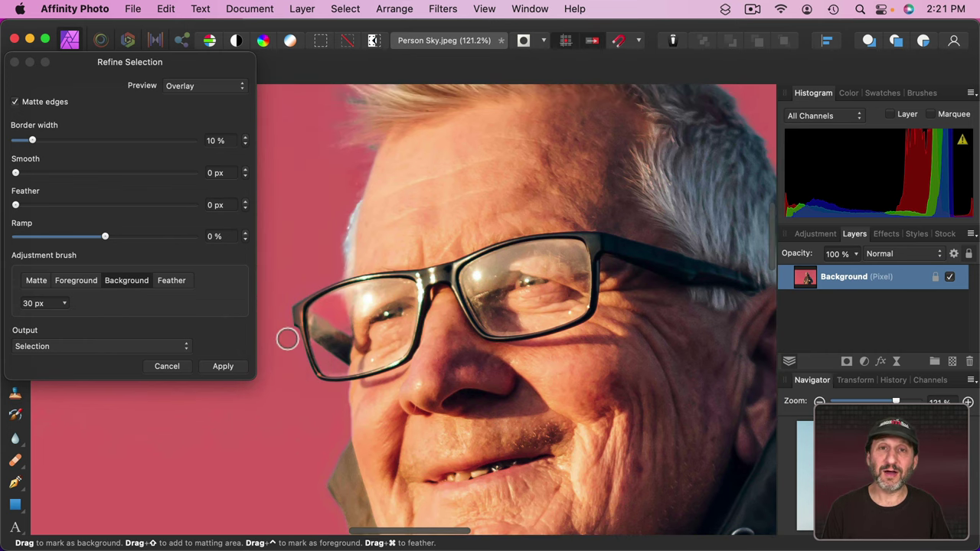
- Touch up jacket and hair edges as Foreground, then return the 30 px brush to Background
{"action": "left_click", "coordinate": [76, 282]}
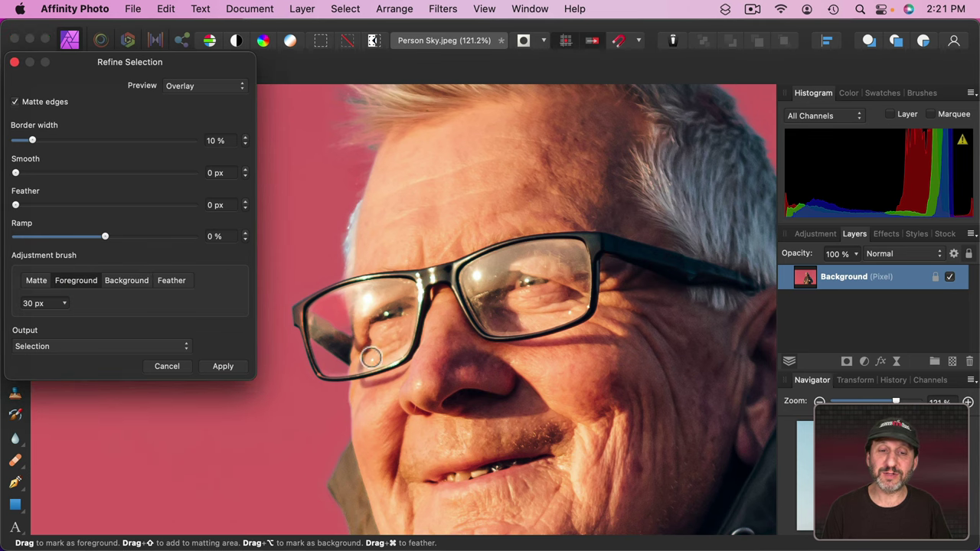
{"action": "scroll", "coordinate": [490, 352], "scroll_direction": "down", "scroll_amount": 10}
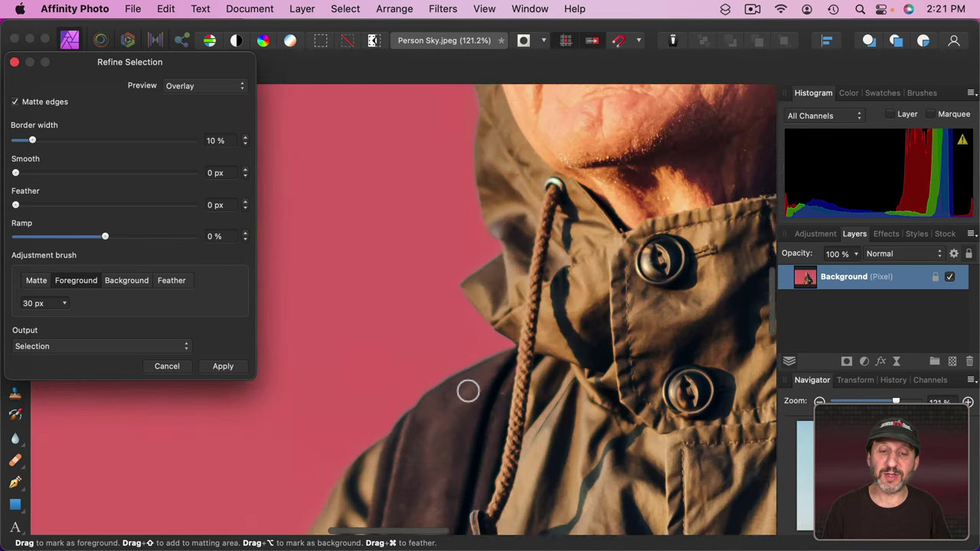
{"action": "scroll", "coordinate": [468, 391], "scroll_direction": "up", "scroll_amount": 10}
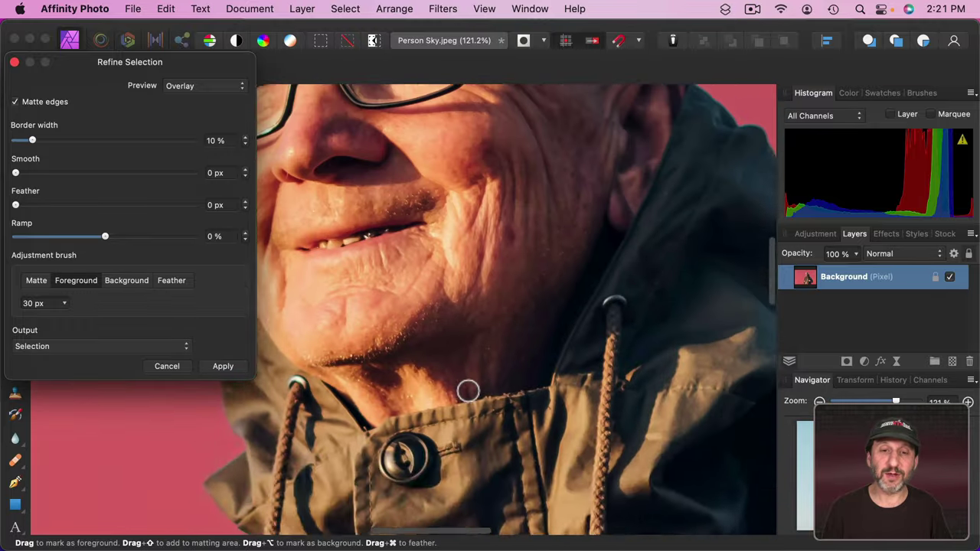
{"action": "scroll", "coordinate": [468, 391], "scroll_direction": "down", "scroll_amount": 5}
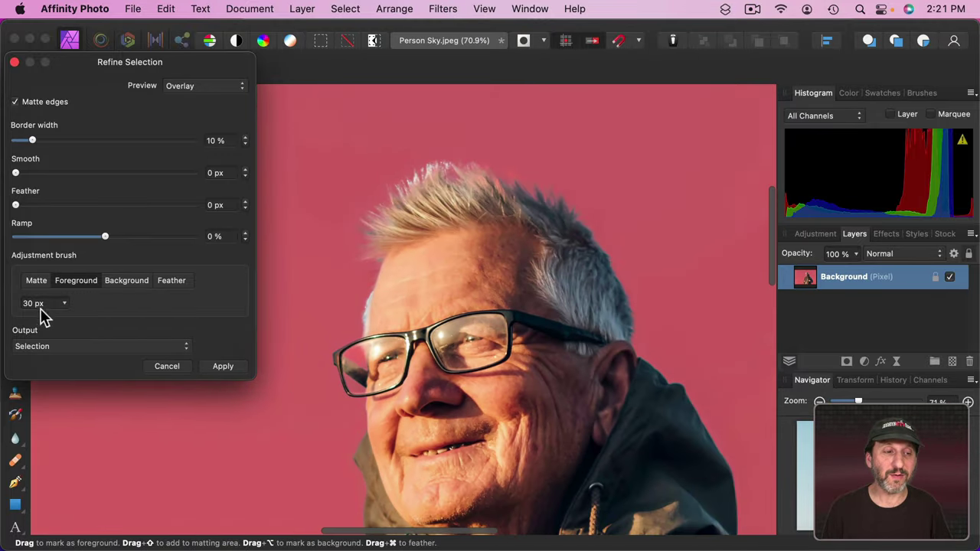
{"action": "left_click", "coordinate": [34, 280]}
{"action": "left_click", "coordinate": [72, 280]}
{"action": "left_click", "coordinate": [122, 280]}
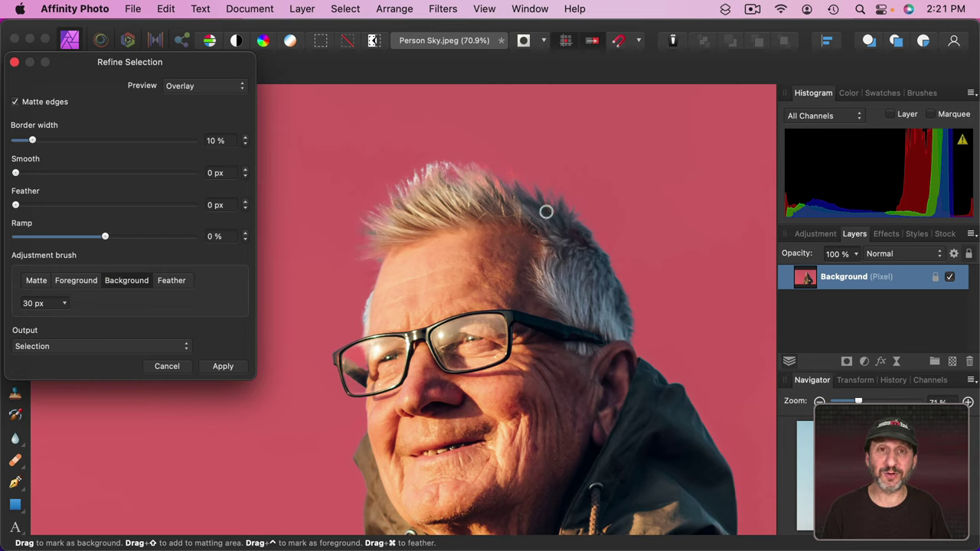
- Apply the refined selection, then undo an accidental deletion of the man
{"action": "left_click", "coordinate": [223, 366]}
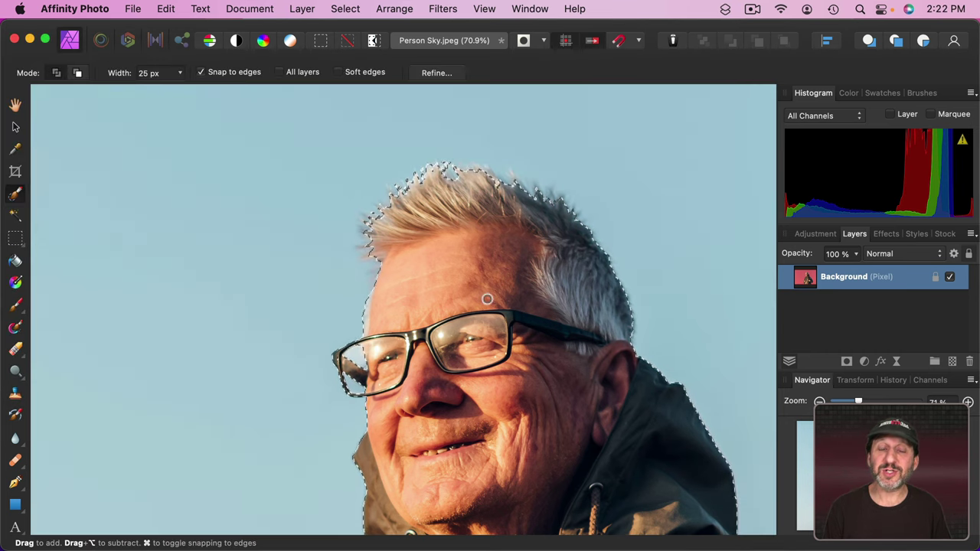
{"action": "scroll", "coordinate": [486, 298], "scroll_direction": "down", "scroll_amount": 3}
{"action": "scroll", "coordinate": [487, 298], "scroll_direction": "down", "scroll_amount": 3}
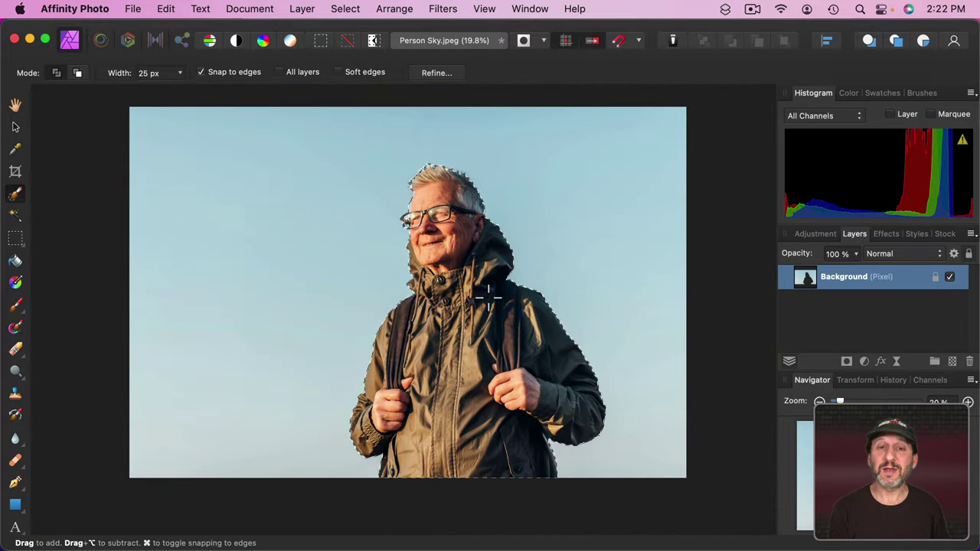
{"action": "key", "text": "BackSpace"}
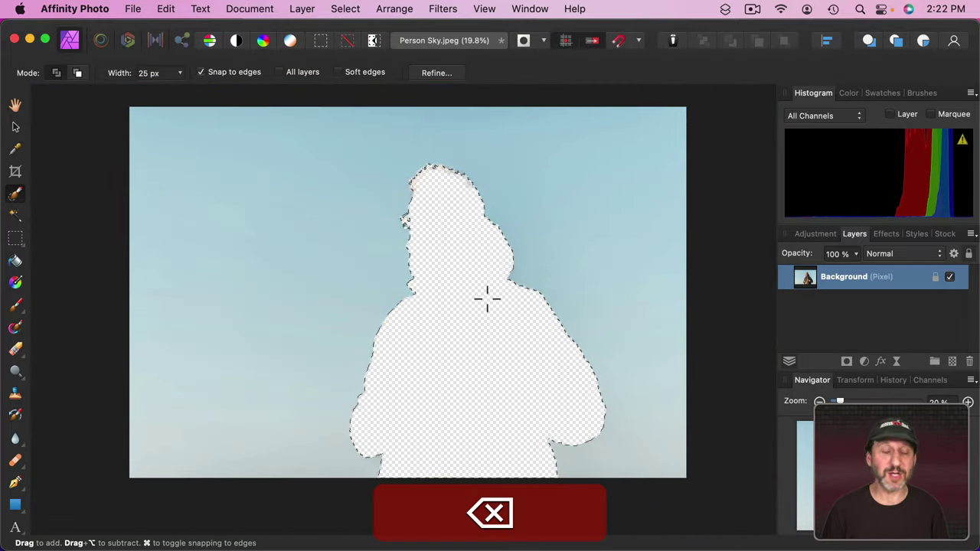
{"action": "key", "text": "super+z"}
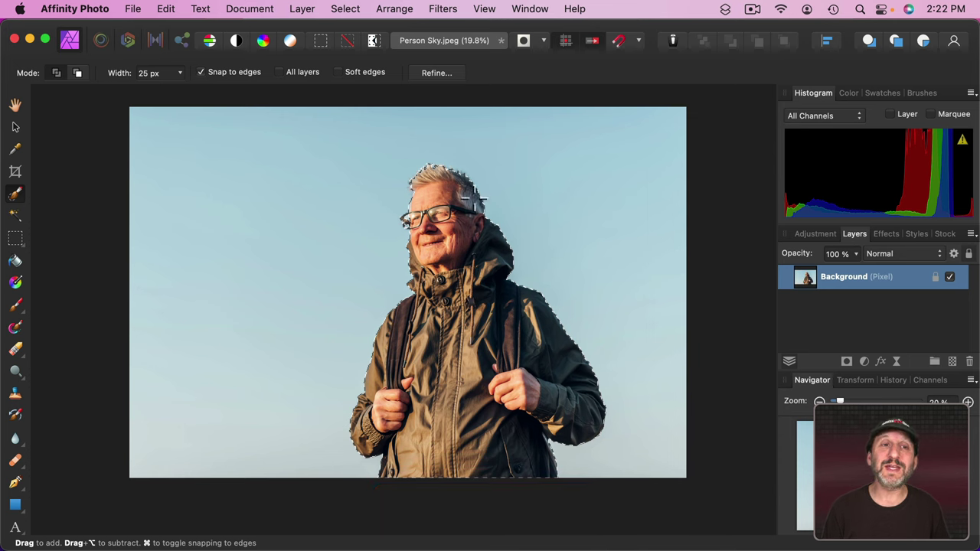
- Invert the pixel selection from the Select menu and delete the sky around the man
{"action": "left_click", "coordinate": [345, 8]}
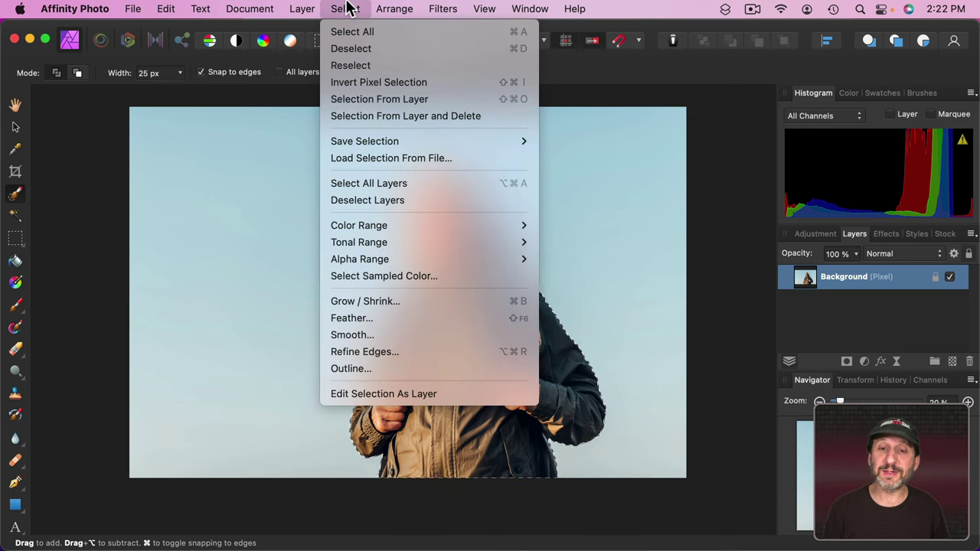
{"action": "left_click", "coordinate": [365, 81]}
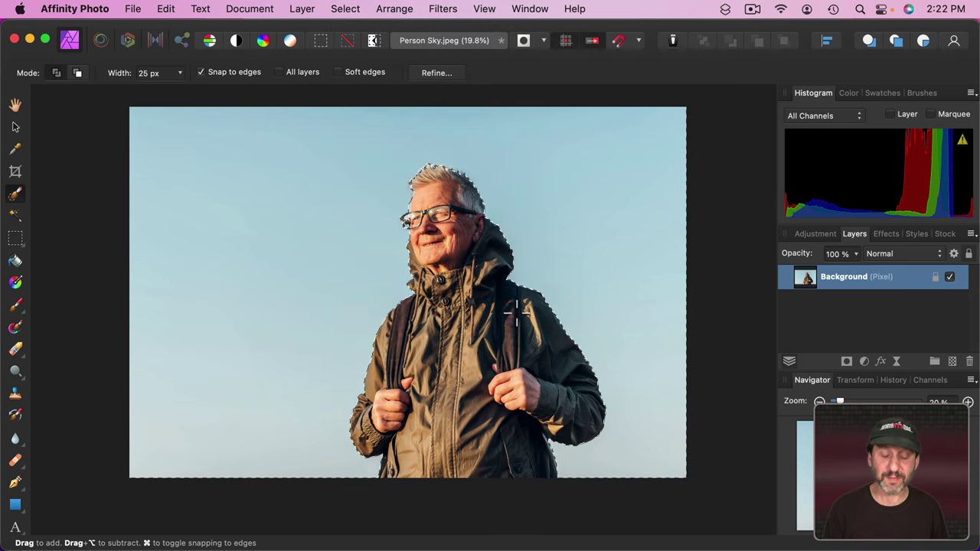
{"action": "key", "text": "BackSpace"}
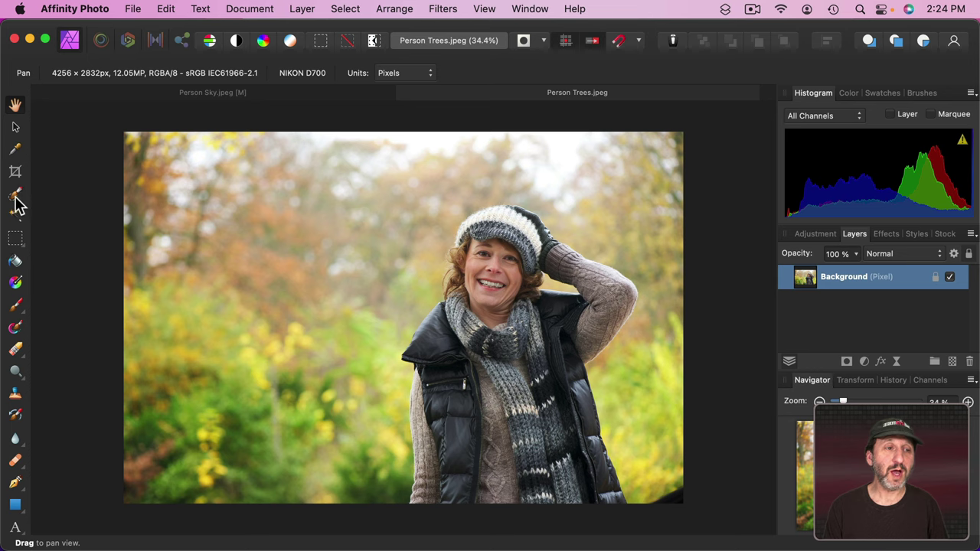
- With an enlarged Selection Brush, paint the woman's body, hat, face and hair into a selection
{"action": "left_click", "coordinate": [17, 197]}
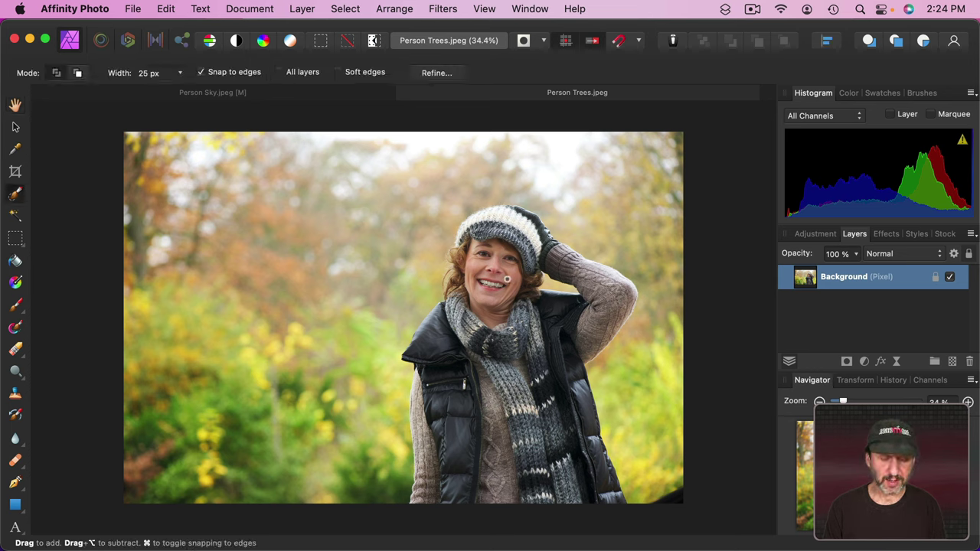
{"action": "key", "text": "bracketright"}
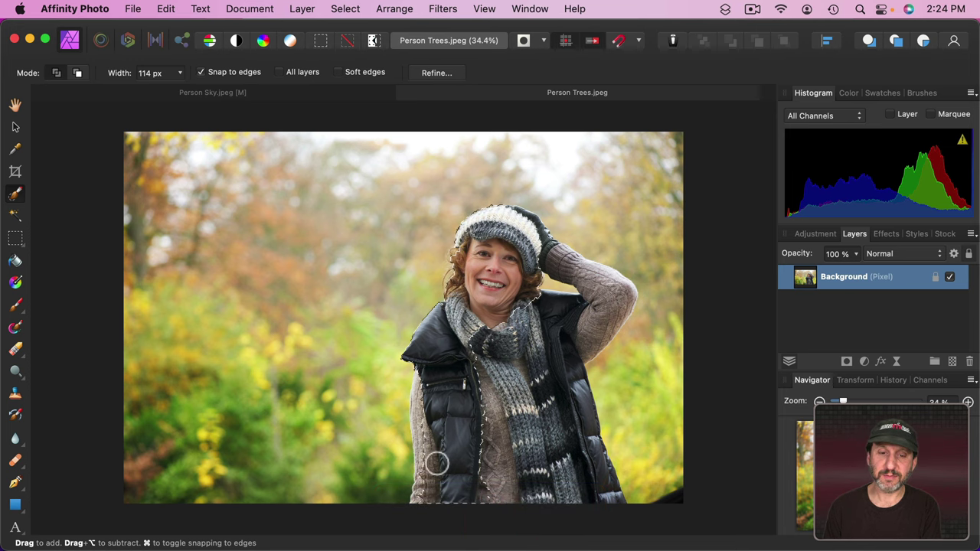
{"action": "mouse_move", "coordinate": [431, 416]}
{"action": "left_mouse_down"}
{"action": "mouse_move", "coordinate": [422, 378]}
{"action": "mouse_move", "coordinate": [467, 460]}
{"action": "mouse_move", "coordinate": [513, 500]}
{"action": "mouse_move", "coordinate": [482, 361]}
{"action": "mouse_move", "coordinate": [549, 468]}
{"action": "mouse_move", "coordinate": [610, 514]}
{"action": "mouse_move", "coordinate": [552, 396]}
{"action": "mouse_move", "coordinate": [528, 288]}
{"action": "mouse_move", "coordinate": [489, 337]}
{"action": "mouse_move", "coordinate": [514, 344]}
{"action": "mouse_move", "coordinate": [608, 319]}
{"action": "mouse_move", "coordinate": [576, 264]}
{"action": "left_mouse_up"}
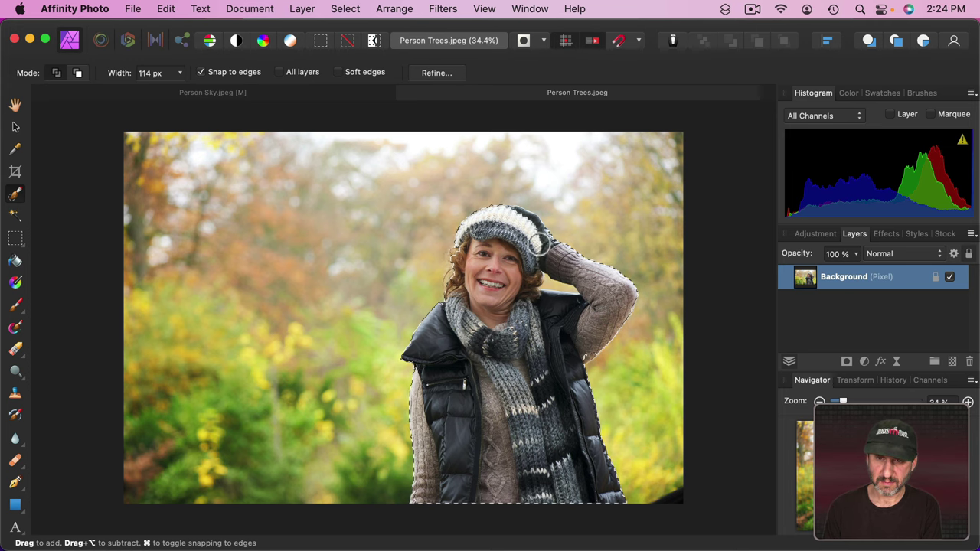
{"action": "left_click_drag", "start_coordinate": [527, 227], "coordinate": [522, 227]}
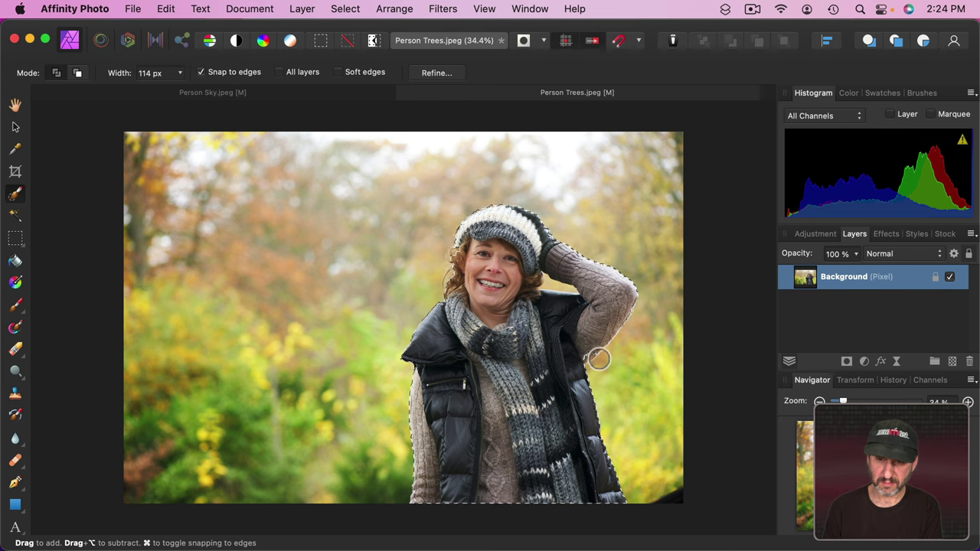
{"action": "mouse_move", "coordinate": [579, 356]}
{"action": "left_mouse_down"}
{"action": "mouse_move", "coordinate": [464, 326]}
{"action": "mouse_move", "coordinate": [452, 274]}
{"action": "left_mouse_up"}
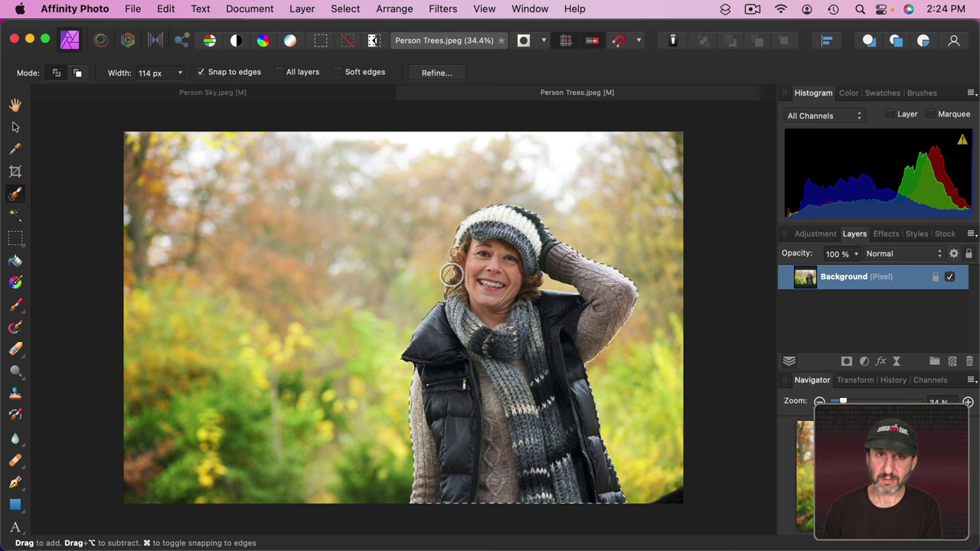
{"action": "scroll", "coordinate": [452, 274], "scroll_direction": "up", "scroll_amount": 8}
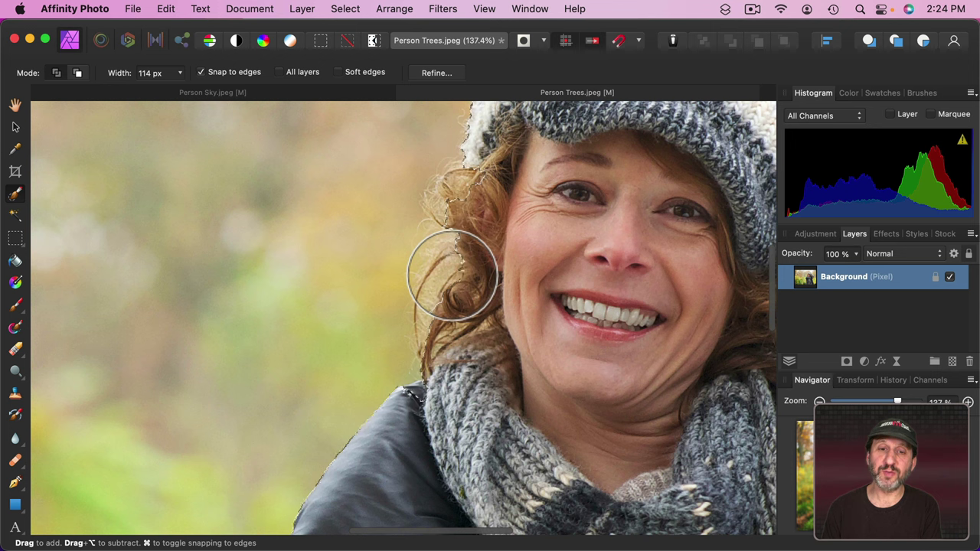
{"action": "left_click_drag", "start_coordinate": [452, 274], "coordinate": [466, 196]}
- Shrink the brush to 43 px and subtract the background gap between her arm and jacket
{"action": "key", "text": "bracketleft"}
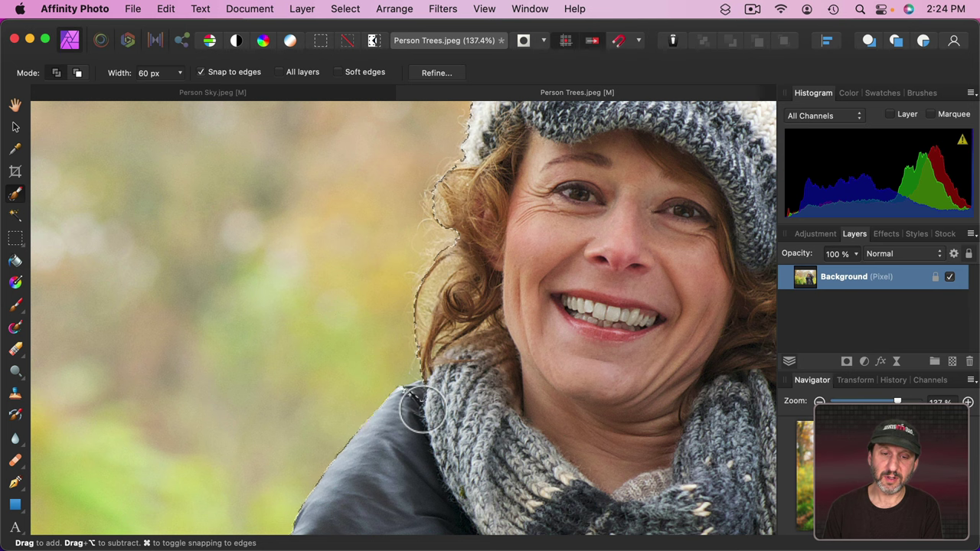
{"action": "scroll", "coordinate": [573, 310], "scroll_direction": "right", "scroll_amount": 15}
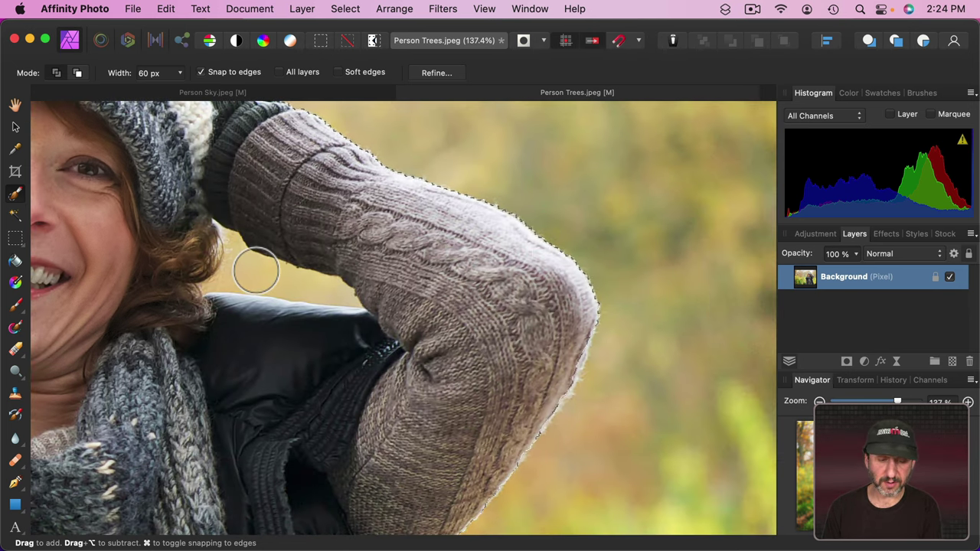
{"action": "key", "text": "bracketleft"}
{"action": "key", "text": "bracketleft"}
{"action": "key", "text": "bracketleft"}
{"action": "key", "text": "alt"}
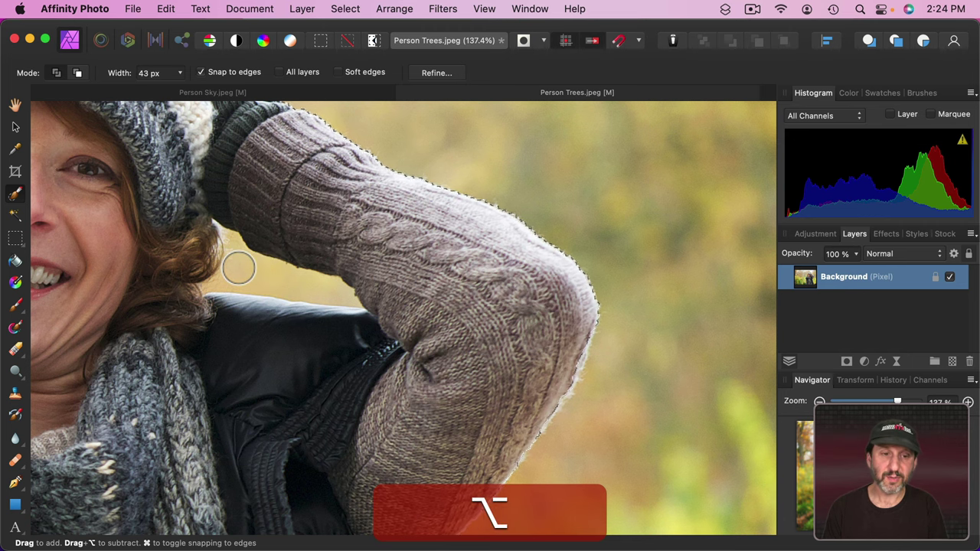
{"action": "left_click_drag", "start_coordinate": [238, 265], "coordinate": [297, 284]}
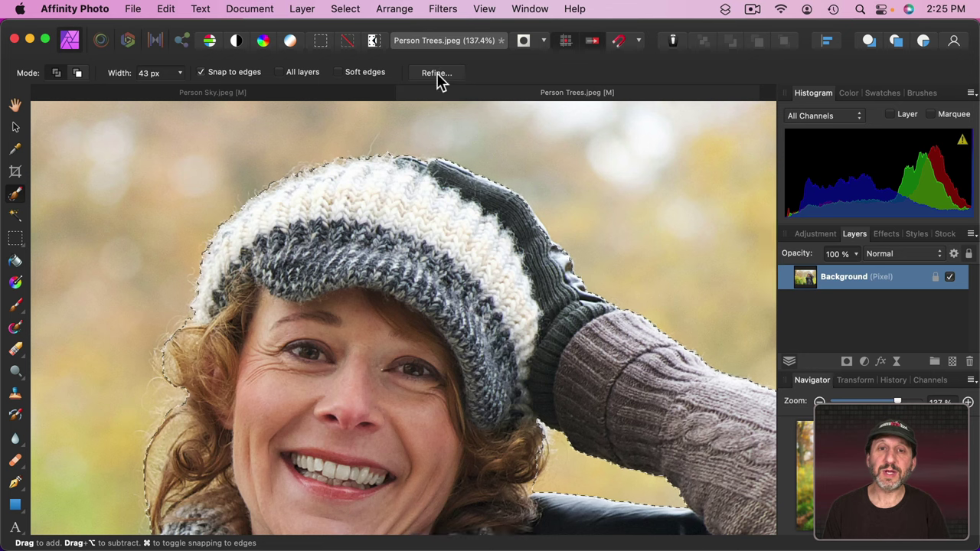
- Open Refine Selection, move it off her face, and matte the woman's curly hair edges
{"action": "left_click", "coordinate": [437, 74]}
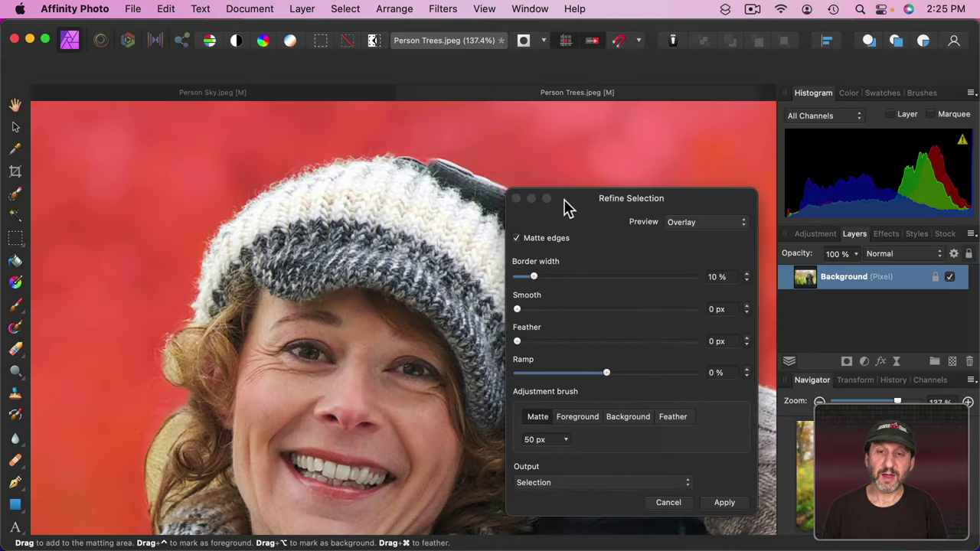
{"action": "left_click_drag", "start_coordinate": [570, 197], "coordinate": [88, 13]}
{"action": "scroll", "coordinate": [334, 192], "scroll_direction": "left", "scroll_amount": 5}
{"action": "scroll", "coordinate": [352, 340], "scroll_direction": "down", "scroll_amount": 5}
{"action": "scroll", "coordinate": [352, 340], "scroll_direction": "left", "scroll_amount": 4}
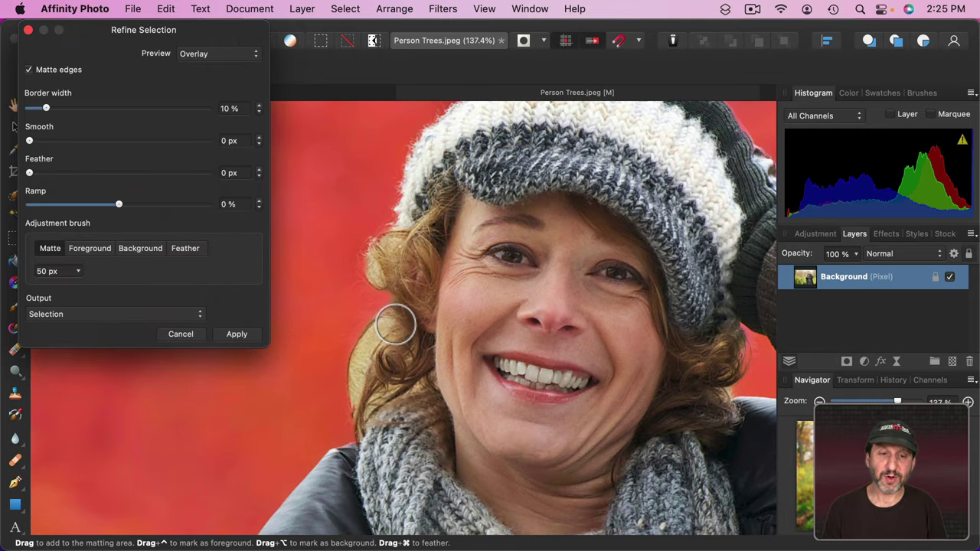
{"action": "key", "text": "bracketright"}
{"action": "key", "text": "bracketright"}
{"action": "key", "text": "bracketright"}
{"action": "key", "text": "bracketright"}
{"action": "key", "text": "bracketright"}
{"action": "key", "text": "bracketright"}
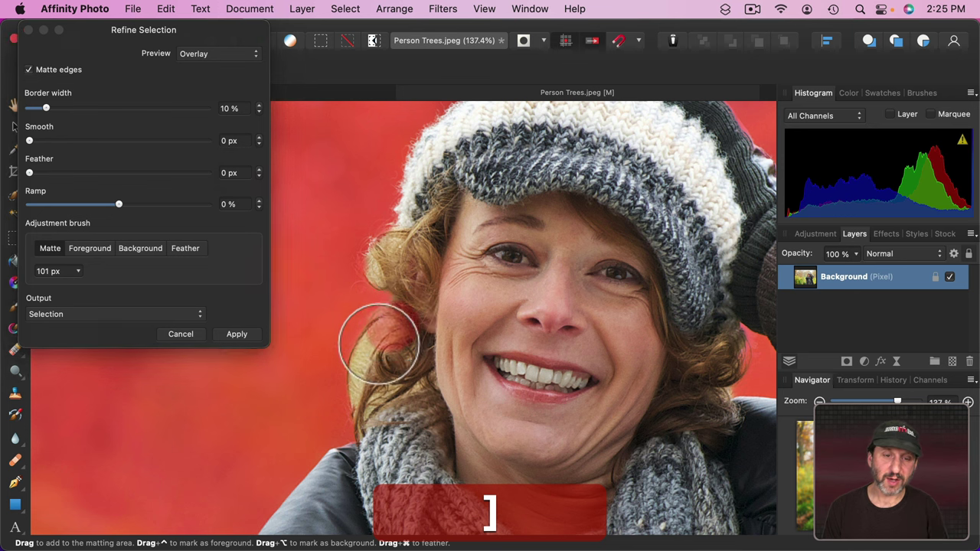
{"action": "mouse_move", "coordinate": [376, 348]}
{"action": "left_mouse_down"}
{"action": "mouse_move", "coordinate": [363, 422]}
{"action": "mouse_move", "coordinate": [409, 378]}
{"action": "mouse_move", "coordinate": [410, 343]}
{"action": "mouse_move", "coordinate": [421, 376]}
{"action": "left_mouse_up"}
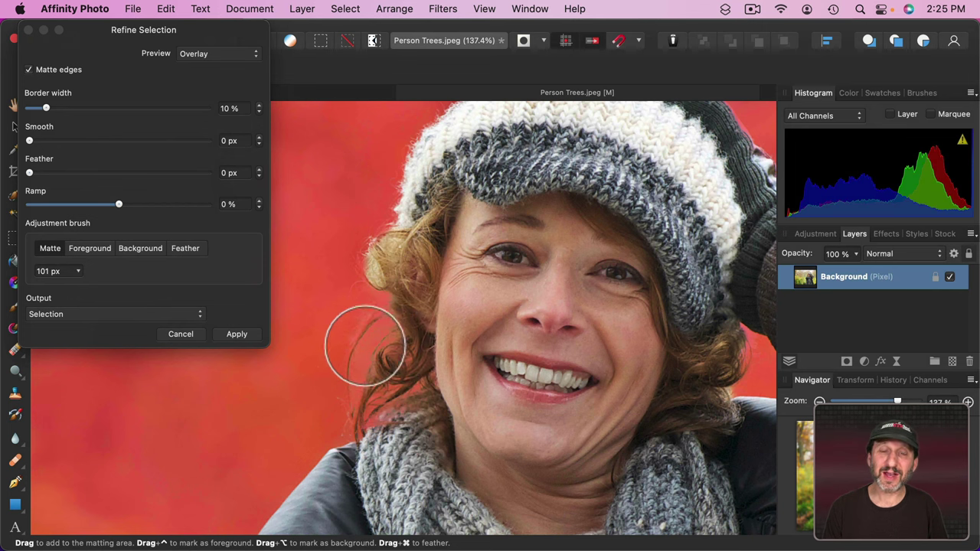
{"action": "mouse_move", "coordinate": [401, 237]}
{"action": "left_mouse_down"}
{"action": "mouse_move", "coordinate": [378, 278]}
{"action": "mouse_move", "coordinate": [397, 289]}
{"action": "left_mouse_up"}
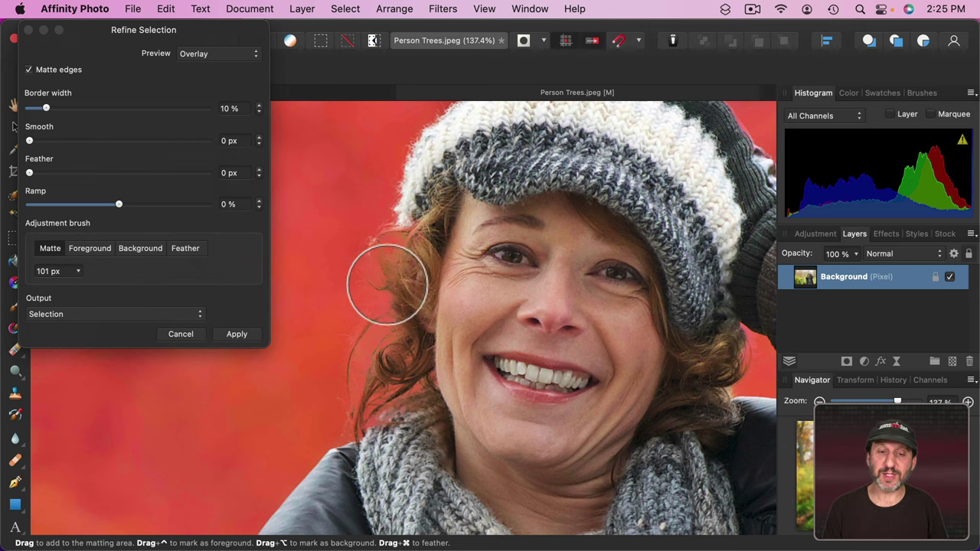
- Mark the top of her hat as foreground with a 38 px brush, then zoom to fit
{"action": "scroll", "coordinate": [418, 277], "scroll_direction": "up", "scroll_amount": 5}
{"action": "scroll", "coordinate": [419, 277], "scroll_direction": "right", "scroll_amount": 5}
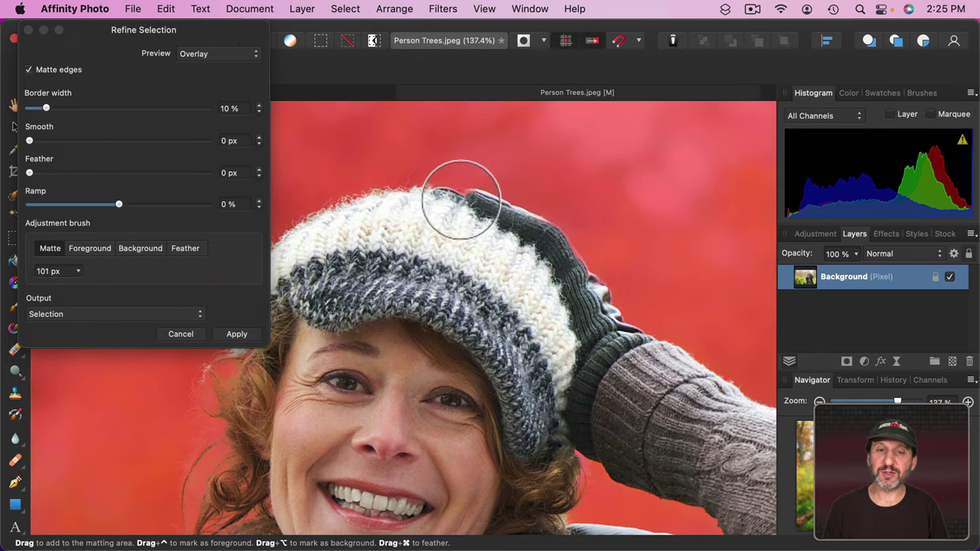
{"action": "scroll", "coordinate": [459, 188], "scroll_direction": "up", "scroll_amount": 5}
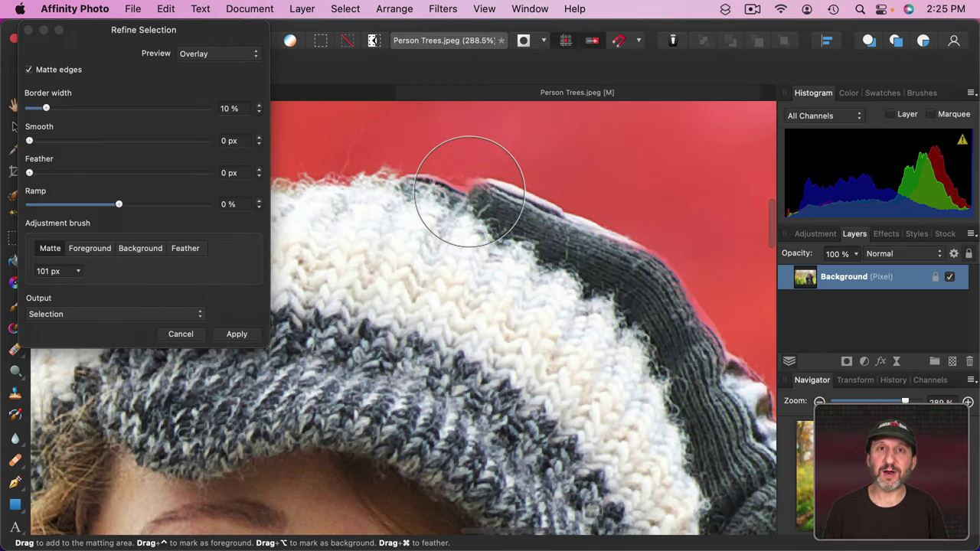
{"action": "scroll", "coordinate": [469, 192], "scroll_direction": "down", "scroll_amount": 5}
{"action": "key", "text": "bracketleft"}
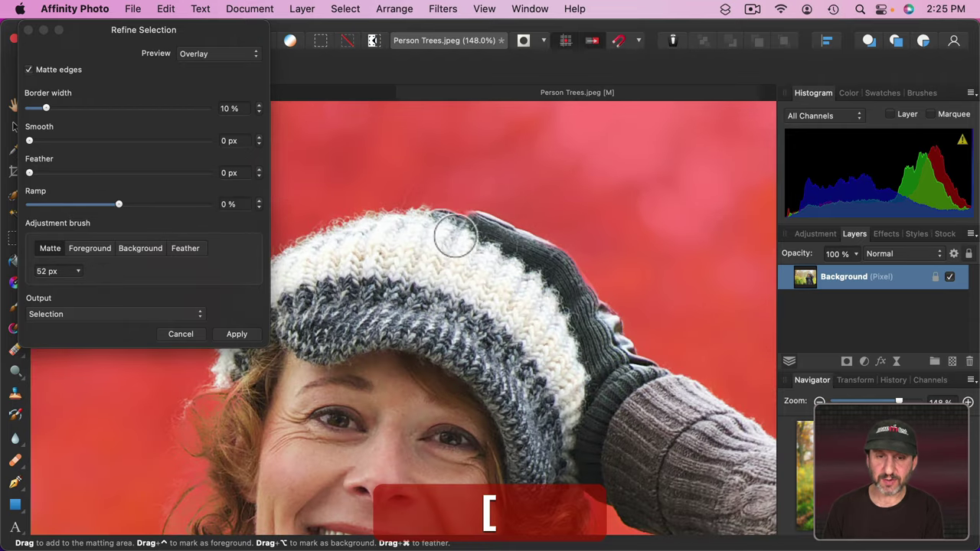
{"action": "left_click", "coordinate": [86, 253]}
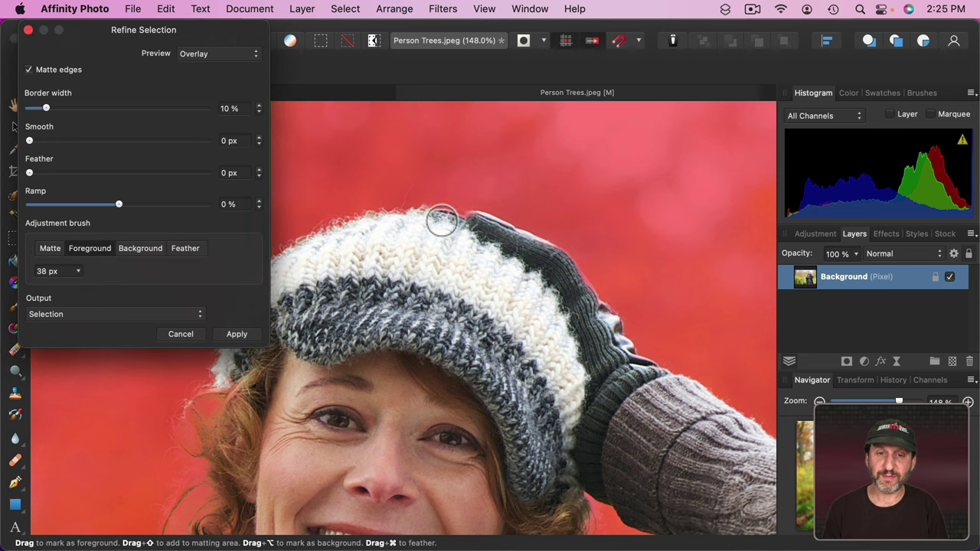
{"action": "left_click_drag", "start_coordinate": [442, 222], "coordinate": [441, 220]}
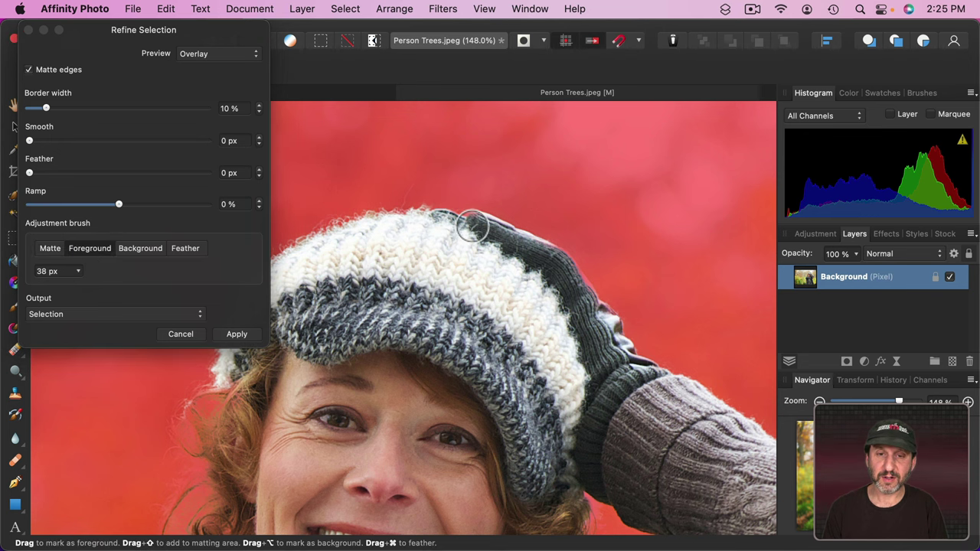
{"action": "key", "text": "super+0"}
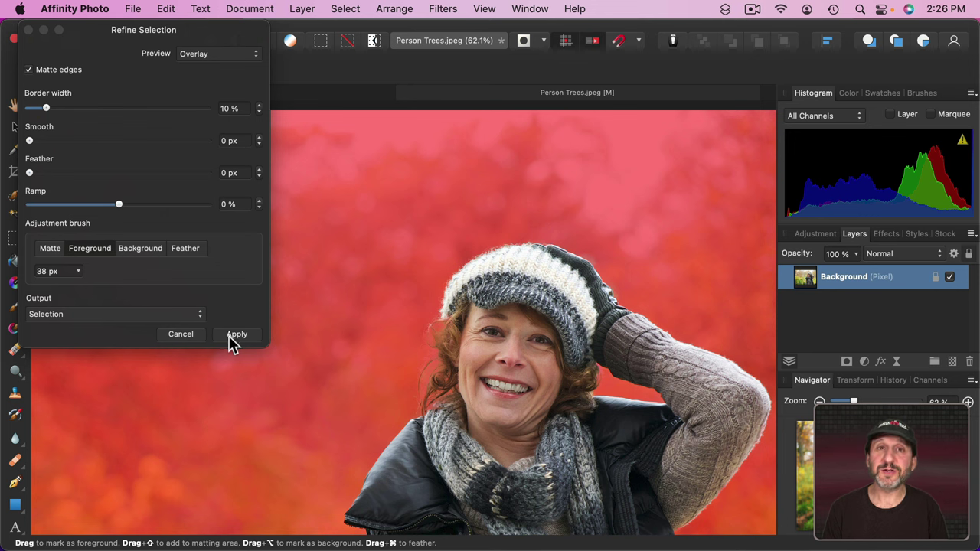
- Apply the refinement, invert with Shift+Cmd+I, delete the trees background, and deselect
{"action": "left_click", "coordinate": [230, 335]}
{"action": "scroll", "coordinate": [359, 330], "scroll_direction": "right", "scroll_amount": 5}
{"action": "scroll", "coordinate": [359, 329], "scroll_direction": "down", "scroll_amount": 4}
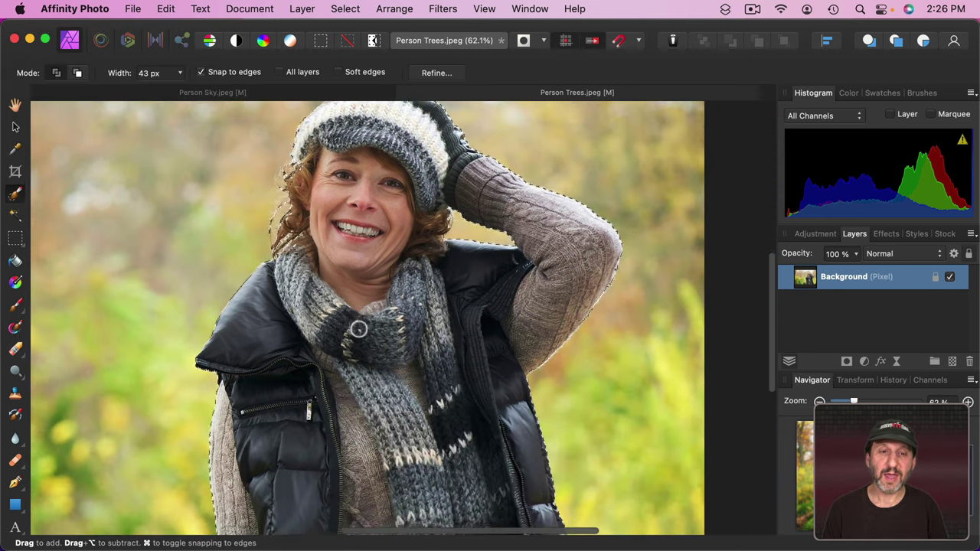
{"action": "key", "text": "super+shift+i"}
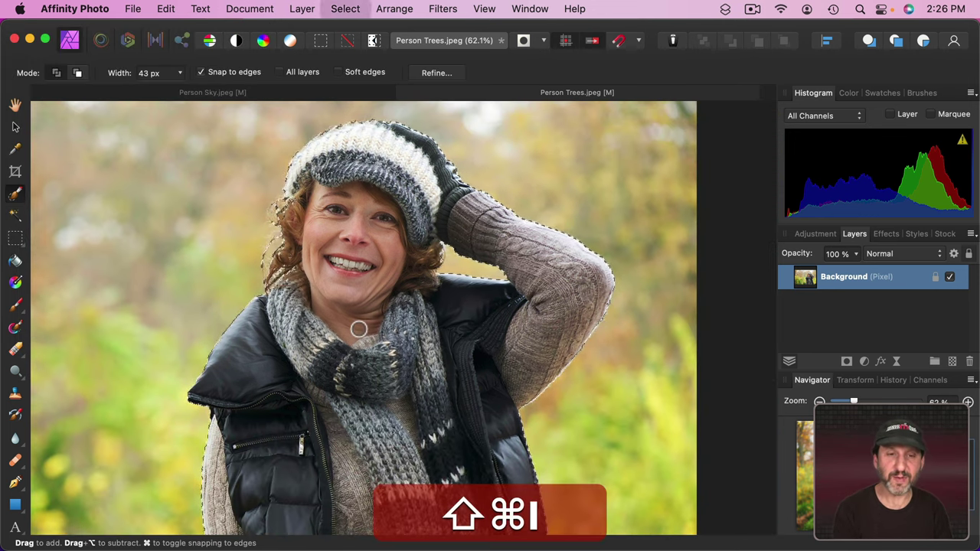
{"action": "key", "text": "BackSpace"}
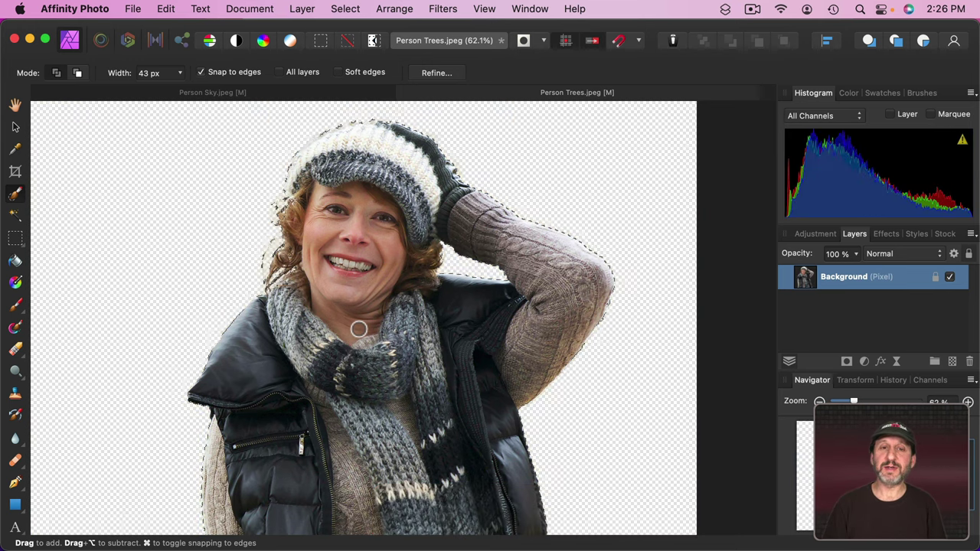
{"action": "key", "text": "super+d"}
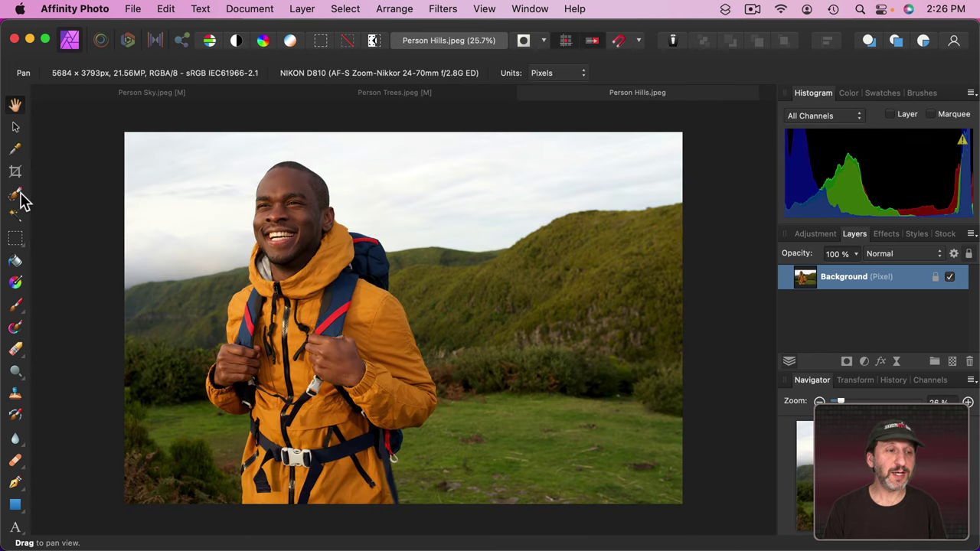
- With the Selection Brush, paint the hiker's strap, shoulder and backpack's right edge into a selection
{"action": "left_click", "coordinate": [15, 195]}
{"action": "key", "text": "bracketright"}
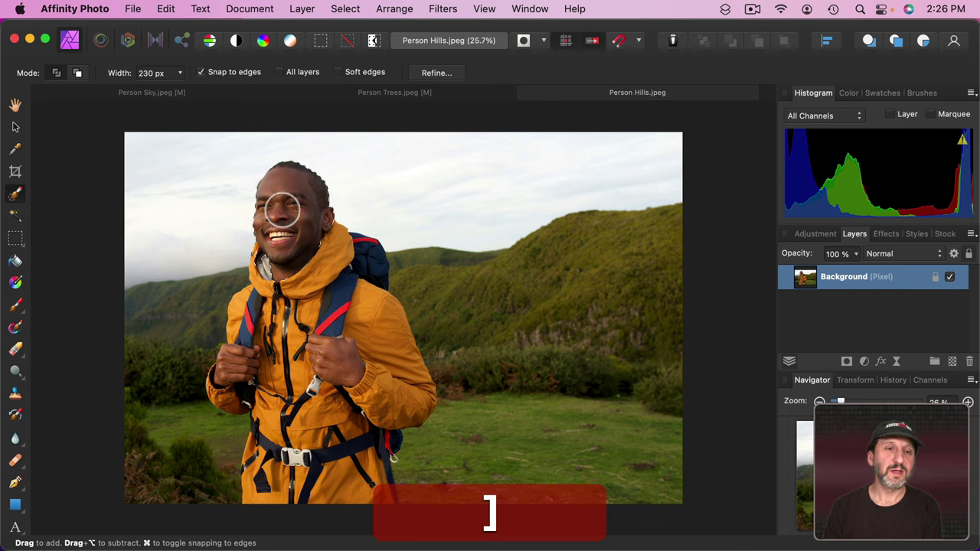
{"action": "mouse_move", "coordinate": [307, 278]}
{"action": "left_mouse_down"}
{"action": "mouse_move", "coordinate": [328, 313]}
{"action": "mouse_move", "coordinate": [340, 245]}
{"action": "mouse_move", "coordinate": [367, 402]}
{"action": "mouse_move", "coordinate": [339, 470]}
{"action": "mouse_move", "coordinate": [385, 431]}
{"action": "mouse_move", "coordinate": [258, 419]}
{"action": "mouse_move", "coordinate": [265, 493]}
{"action": "mouse_move", "coordinate": [273, 325]}
{"action": "mouse_move", "coordinate": [237, 394]}
{"action": "mouse_move", "coordinate": [255, 294]}
{"action": "mouse_move", "coordinate": [277, 270]}
{"action": "mouse_move", "coordinate": [278, 175]}
{"action": "left_mouse_up"}
{"action": "scroll", "coordinate": [278, 176], "scroll_direction": "up", "scroll_amount": 8}
{"action": "key", "text": "bracketleft"}
{"action": "key", "text": "bracketleft"}
{"action": "key", "text": "bracketleft"}
{"action": "key", "text": "bracketleft"}
{"action": "key", "text": "bracketleft"}
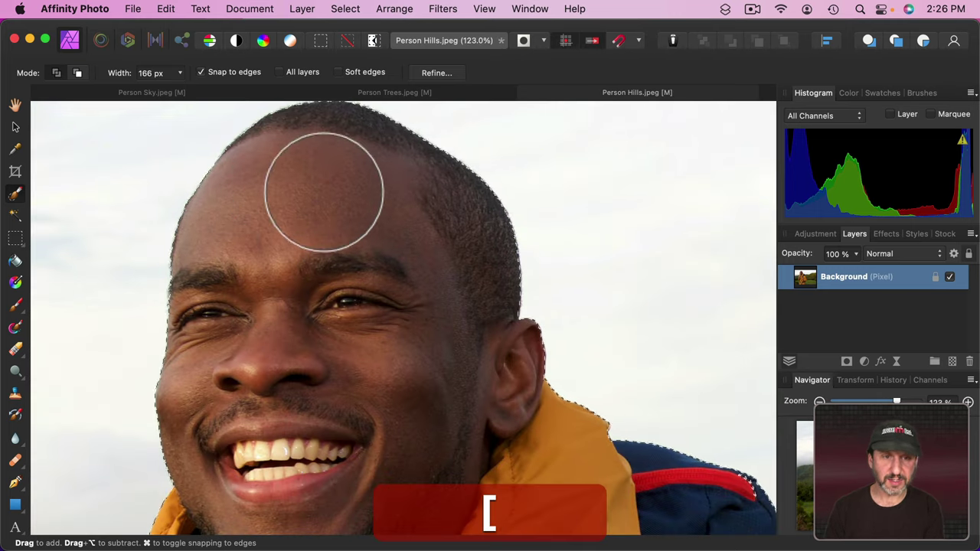
{"action": "scroll", "coordinate": [489, 411], "scroll_direction": "down", "scroll_amount": 5}
{"action": "scroll", "coordinate": [490, 411], "scroll_direction": "right", "scroll_amount": 5}
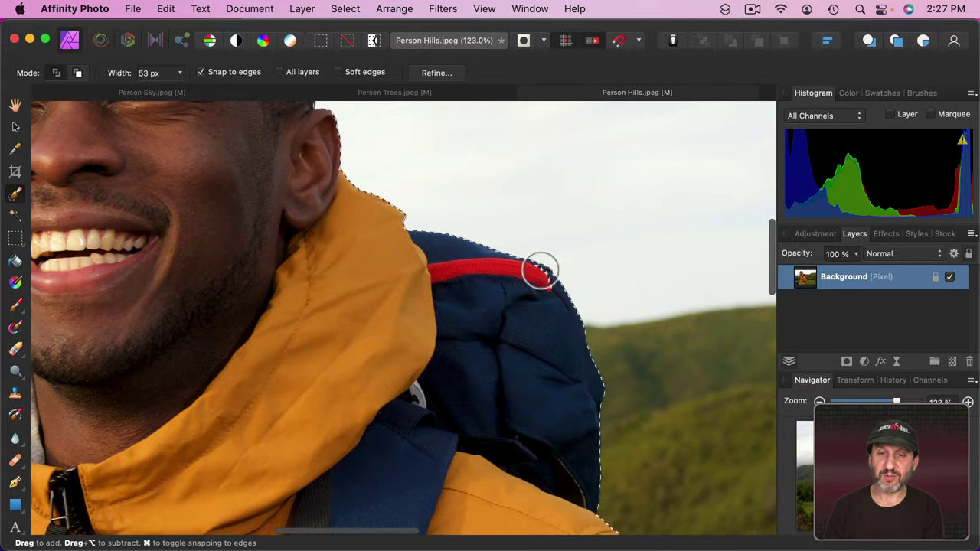
{"action": "mouse_move", "coordinate": [540, 270]}
{"action": "left_mouse_down"}
{"action": "mouse_move", "coordinate": [531, 274]}
{"action": "mouse_move", "coordinate": [556, 326]}
{"action": "left_mouse_up"}
- Shrink the brush for fine detail and add the small white hook to the selection
{"action": "scroll", "coordinate": [557, 334], "scroll_direction": "down", "scroll_amount": 5}
{"action": "scroll", "coordinate": [557, 334], "scroll_direction": "down", "scroll_amount": 10}
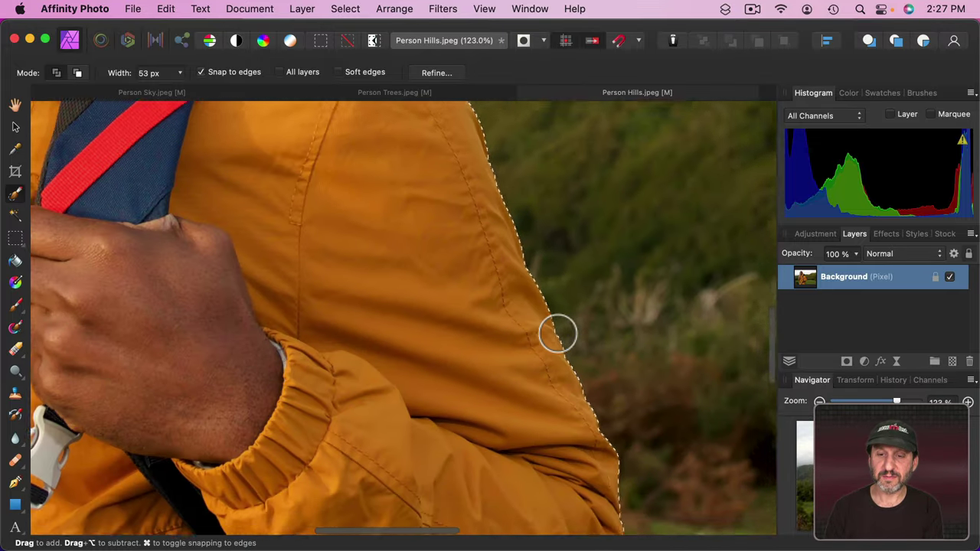
{"action": "scroll", "coordinate": [557, 334], "scroll_direction": "down", "scroll_amount": 10}
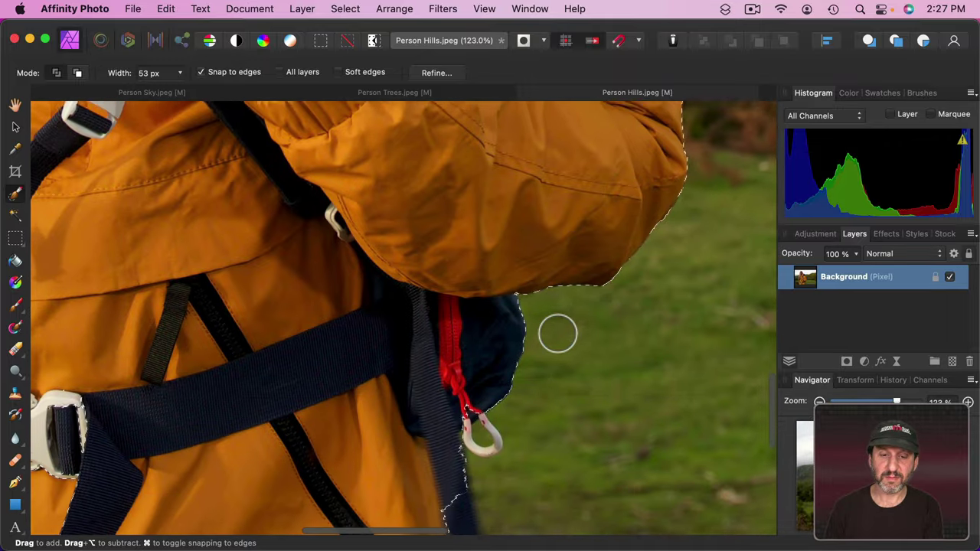
{"action": "scroll", "coordinate": [487, 325], "scroll_direction": "up", "scroll_amount": 8}
{"action": "key", "text": "bracketleft"}
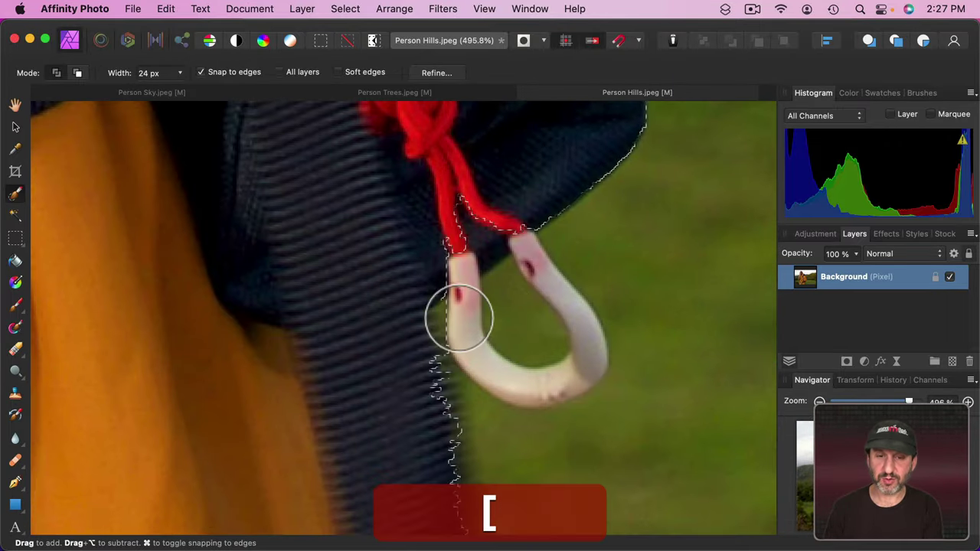
{"action": "left_click_drag", "start_coordinate": [462, 287], "coordinate": [466, 341]}
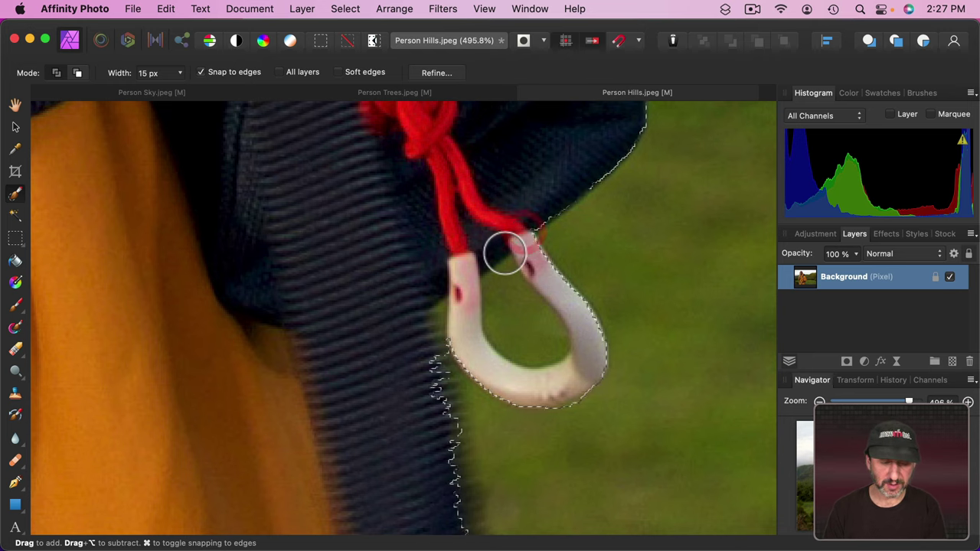
- Subtract the gap inside the hook's strap loop from the selection
{"action": "key", "text": "alt"}
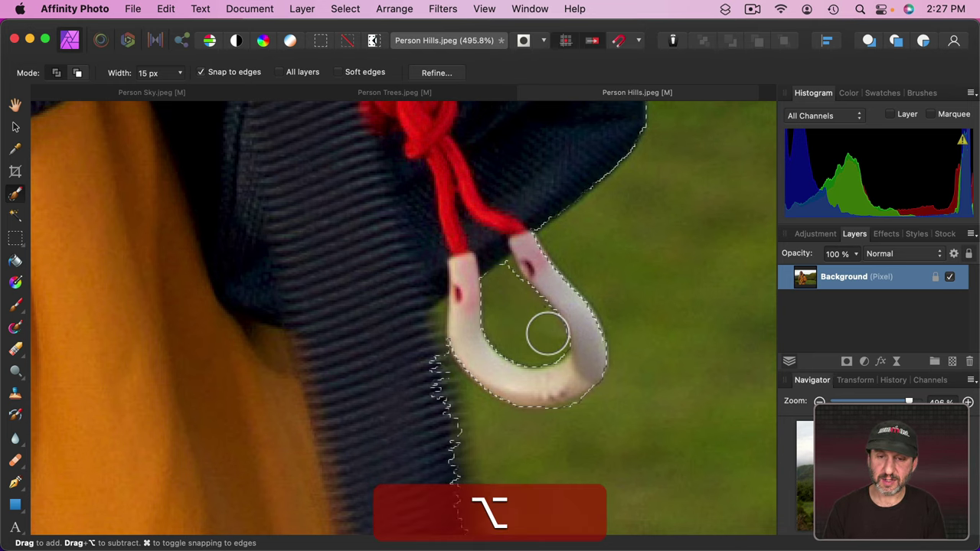
{"action": "mouse_move", "coordinate": [547, 334]}
{"action": "left_mouse_down"}
{"action": "mouse_move", "coordinate": [472, 348]}
{"action": "mouse_move", "coordinate": [477, 382]}
{"action": "left_mouse_up"}
{"action": "scroll", "coordinate": [477, 385], "scroll_direction": "down", "scroll_amount": 5}
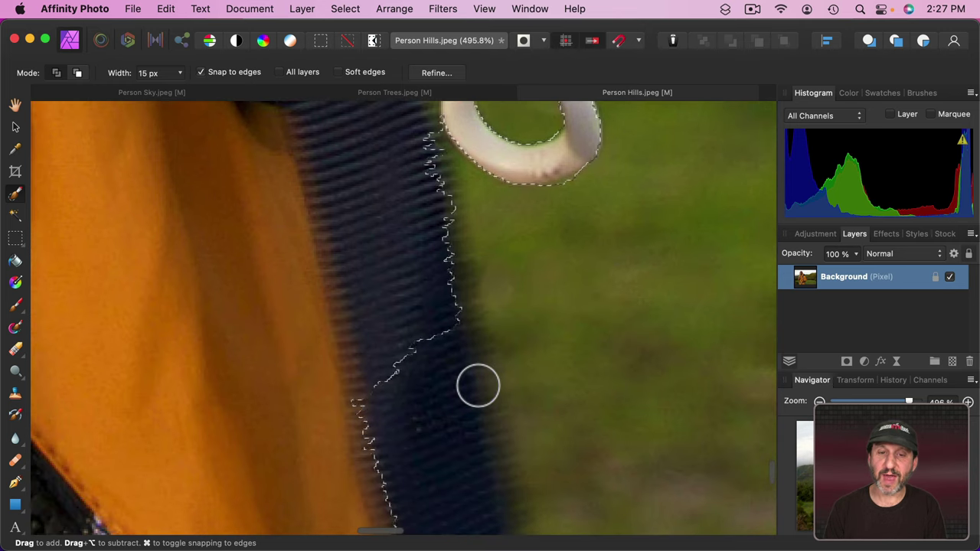
{"action": "scroll", "coordinate": [449, 339], "scroll_direction": "down", "scroll_amount": 10}
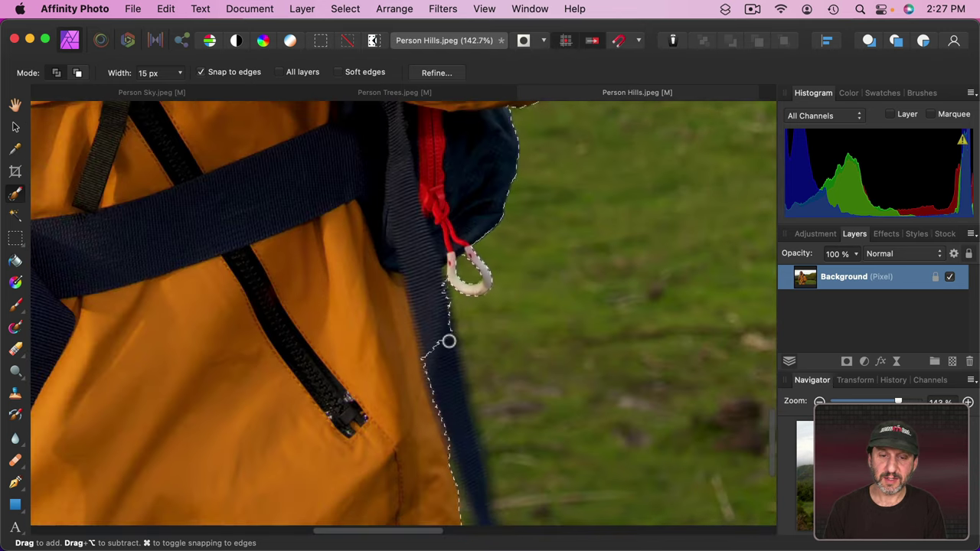
{"action": "key", "text": "bracketright"}
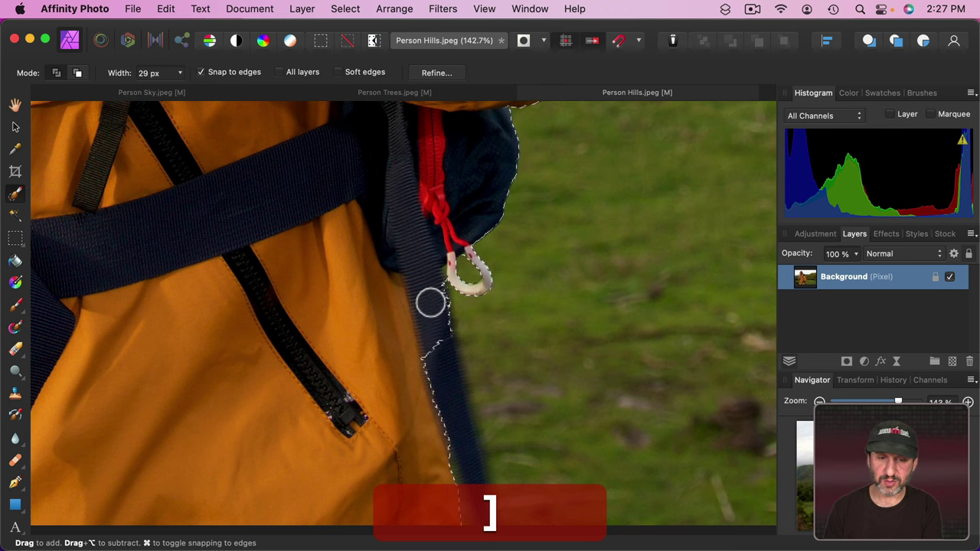
{"action": "scroll", "coordinate": [241, 241], "scroll_direction": "up", "scroll_amount": 15}
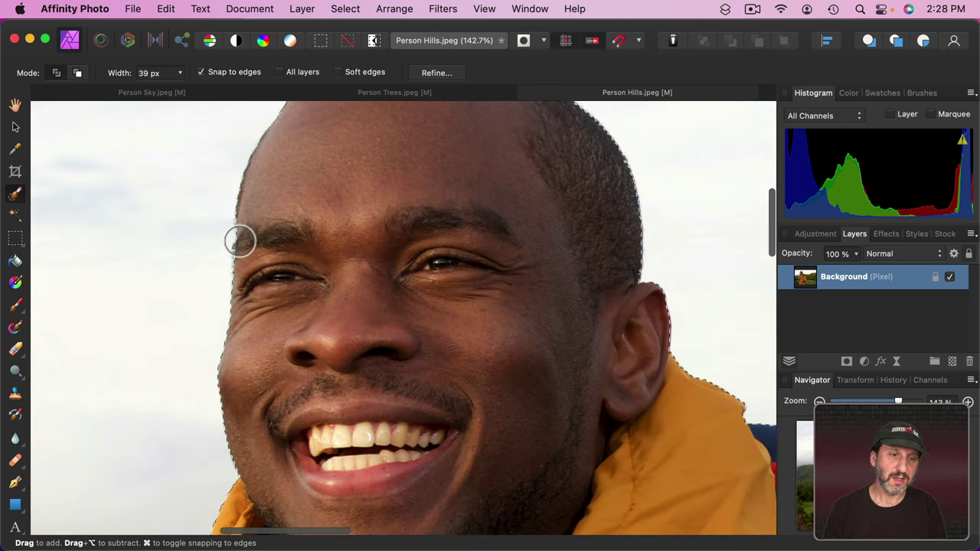
{"action": "scroll", "coordinate": [241, 244], "scroll_direction": "left", "scroll_amount": 3}
{"action": "scroll", "coordinate": [240, 243], "scroll_direction": "down", "scroll_amount": 2}
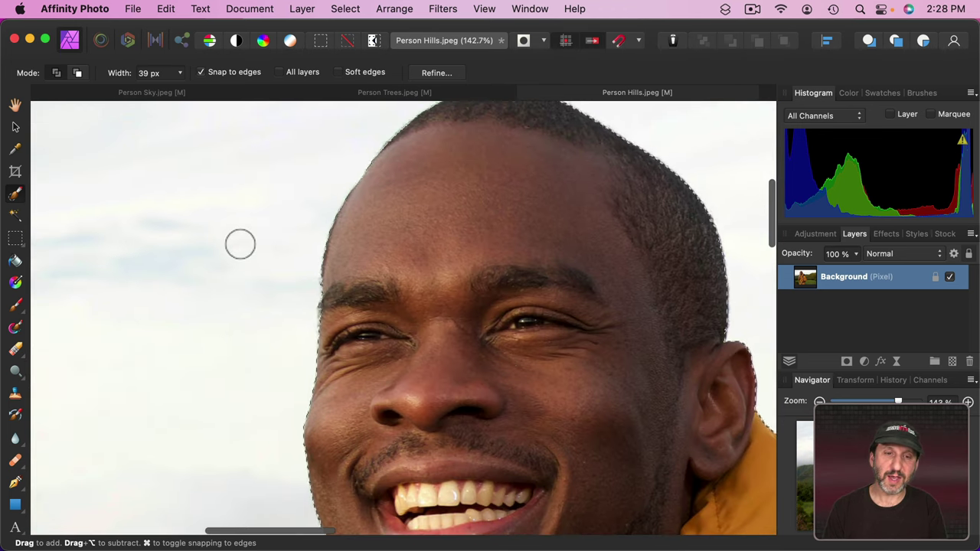
- In Refine Selection, mark the hiker's face edge for matting and inspect the outline
{"action": "left_click", "coordinate": [438, 72]}
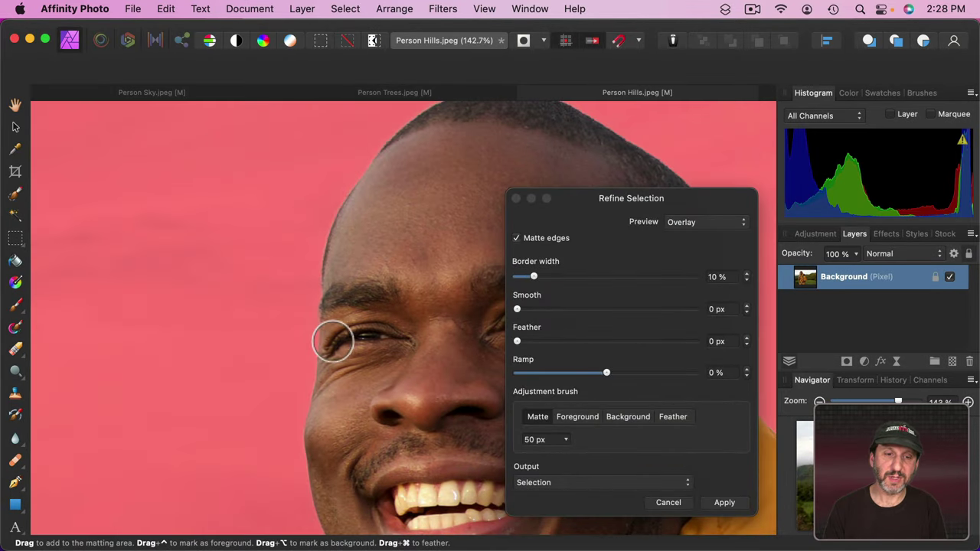
{"action": "scroll", "coordinate": [308, 323], "scroll_direction": "up", "scroll_amount": 5}
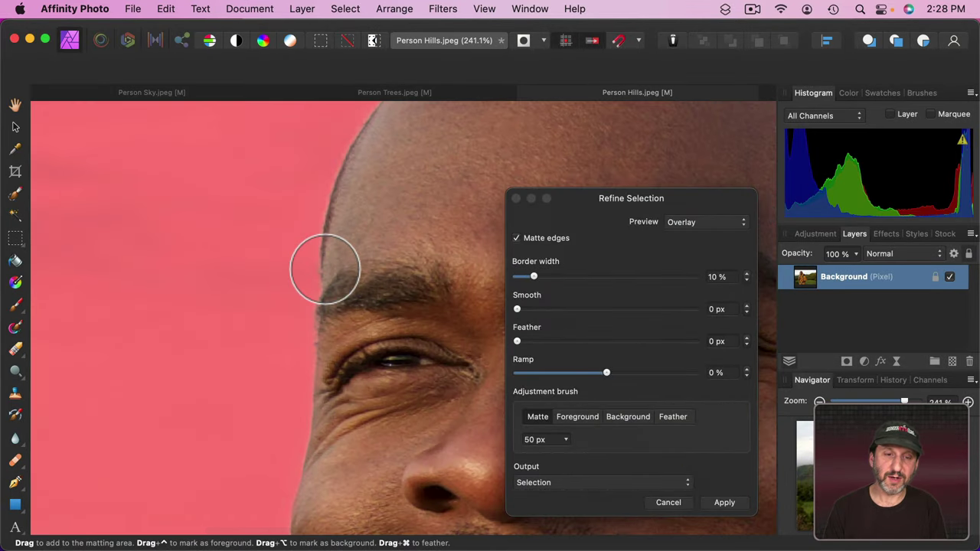
{"action": "mouse_move", "coordinate": [326, 282]}
{"action": "left_mouse_down"}
{"action": "mouse_move", "coordinate": [313, 372]}
{"action": "mouse_move", "coordinate": [325, 418]}
{"action": "left_mouse_up"}
{"action": "scroll", "coordinate": [326, 419], "scroll_direction": "down", "scroll_amount": 5}
{"action": "scroll", "coordinate": [326, 419], "scroll_direction": "right", "scroll_amount": 6}
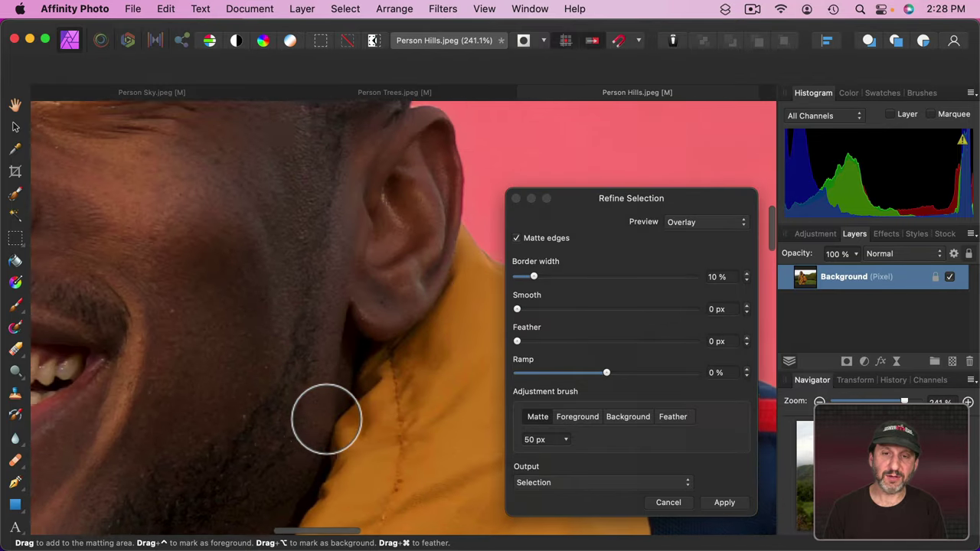
{"action": "scroll", "coordinate": [326, 419], "scroll_direction": "down", "scroll_amount": 10}
{"action": "scroll", "coordinate": [326, 419], "scroll_direction": "right", "scroll_amount": 8}
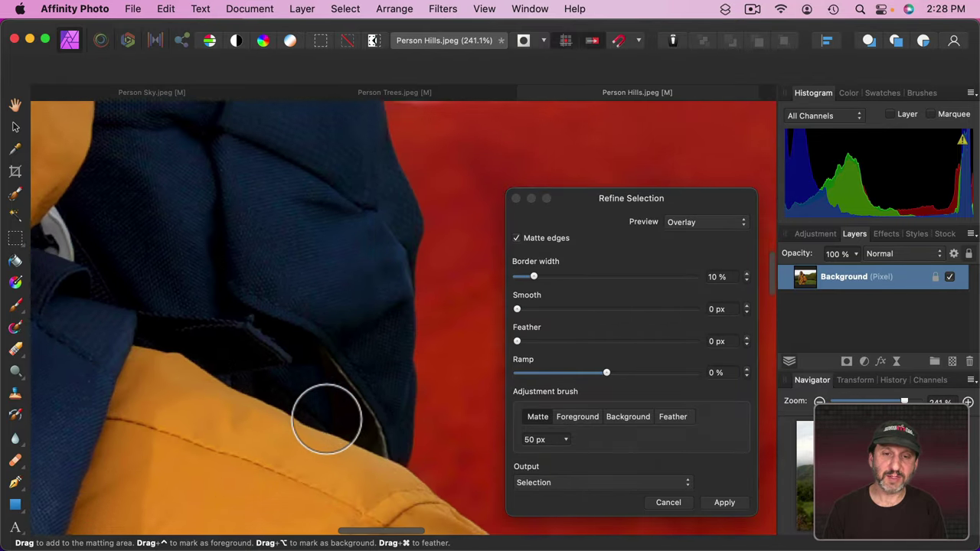
{"action": "scroll", "coordinate": [326, 419], "scroll_direction": "down", "scroll_amount": 10}
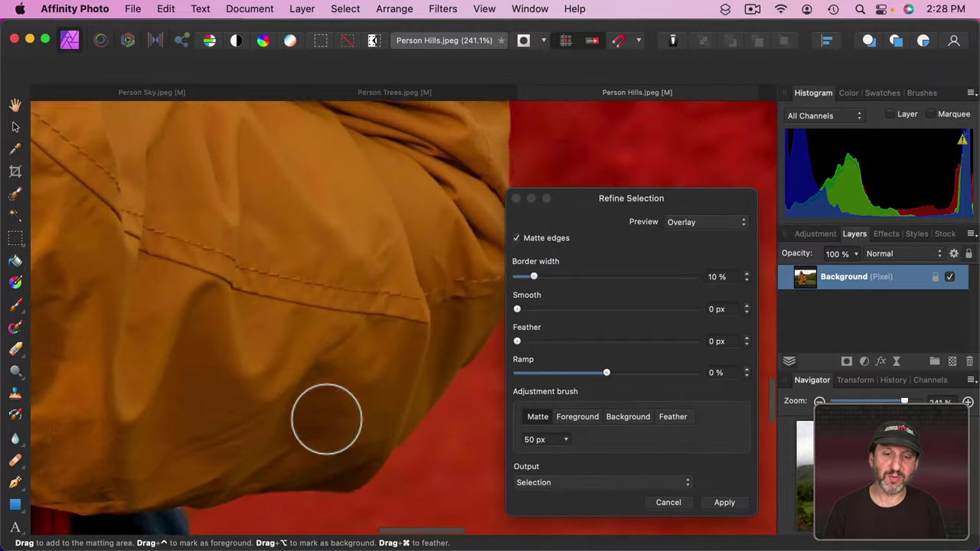
{"action": "scroll", "coordinate": [326, 419], "scroll_direction": "down", "scroll_amount": 8}
{"action": "scroll", "coordinate": [326, 419], "scroll_direction": "left", "scroll_amount": 5}
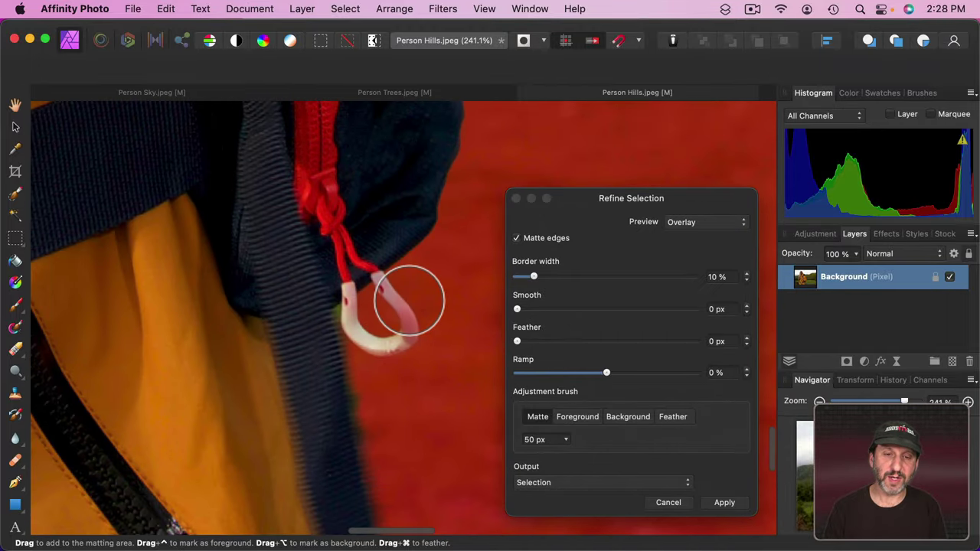
{"action": "scroll", "coordinate": [404, 297], "scroll_direction": "up", "scroll_amount": 3}
- Paint the white backpack hook as foreground with a 12 px brush and apply the refinement
{"action": "key", "text": "bracketleft"}
{"action": "key", "text": "bracketleft"}
{"action": "key", "text": "bracketleft"}
{"action": "key", "text": "bracketleft"}
{"action": "key", "text": "bracketleft"}
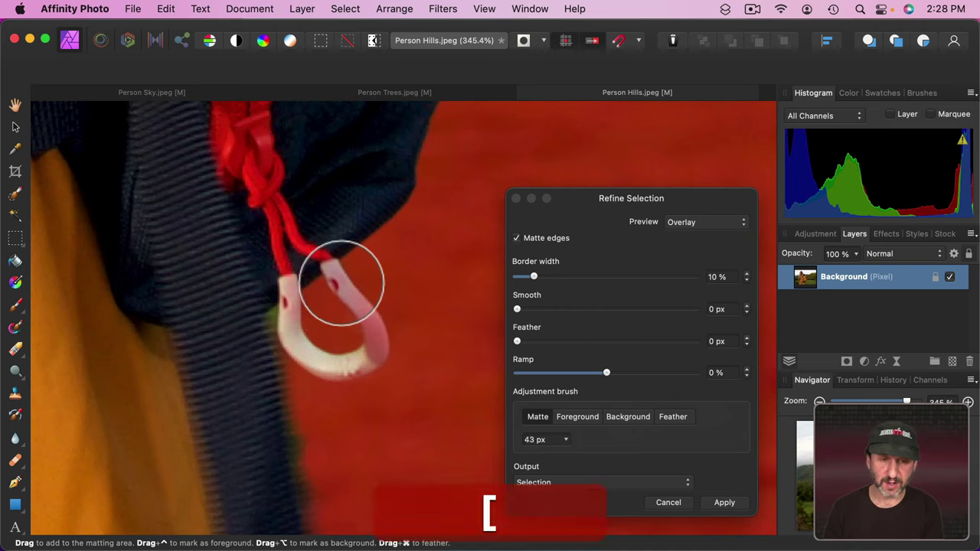
{"action": "key", "text": "bracketleft"}
{"action": "key", "text": "bracketleft"}
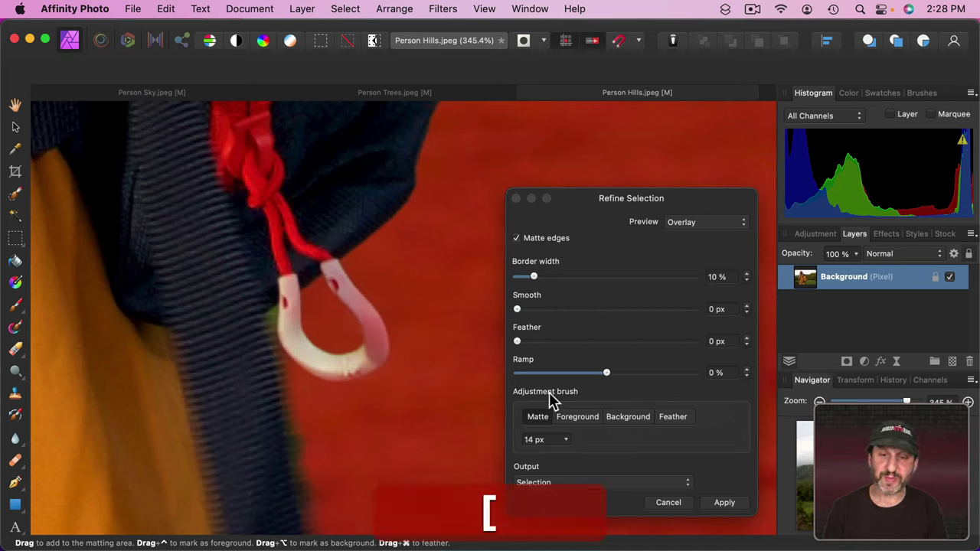
{"action": "left_click", "coordinate": [577, 418]}
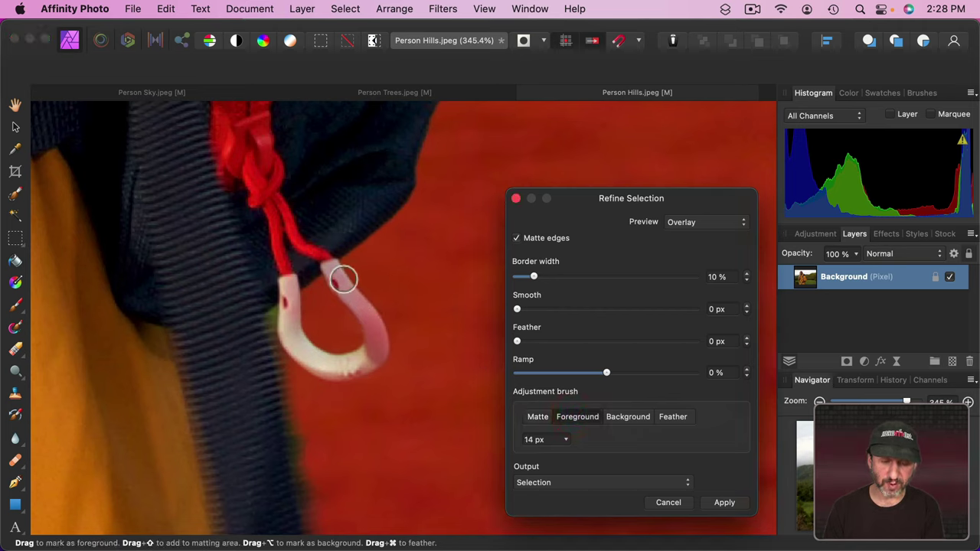
{"action": "key", "text": "bracketleft"}
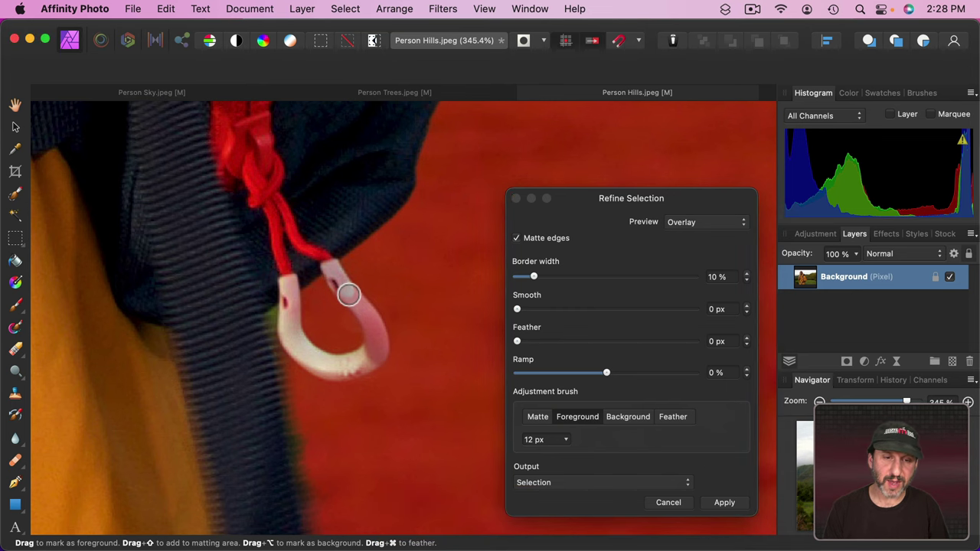
{"action": "mouse_move", "coordinate": [349, 294]}
{"action": "left_mouse_down"}
{"action": "mouse_move", "coordinate": [376, 339]}
{"action": "mouse_move", "coordinate": [367, 366]}
{"action": "left_mouse_up"}
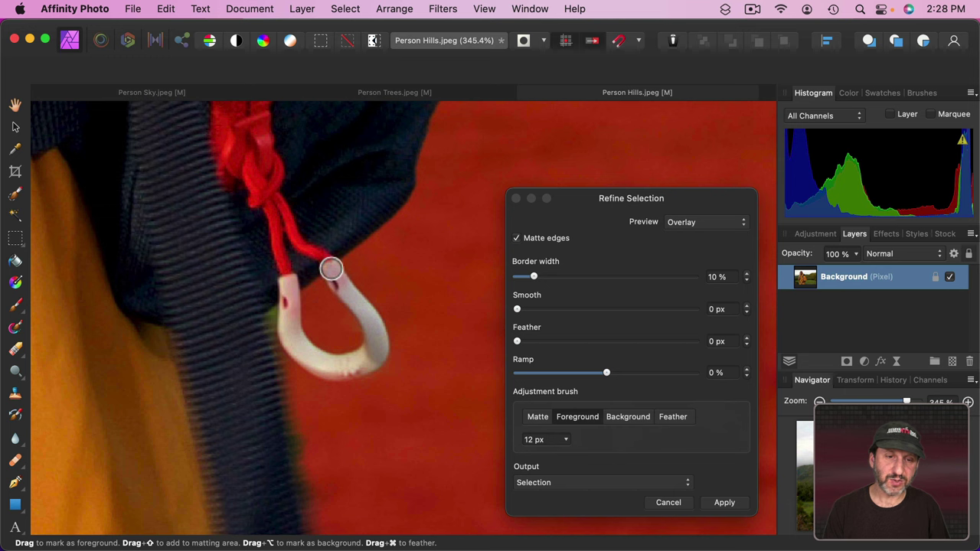
{"action": "left_click_drag", "start_coordinate": [341, 287], "coordinate": [326, 258]}
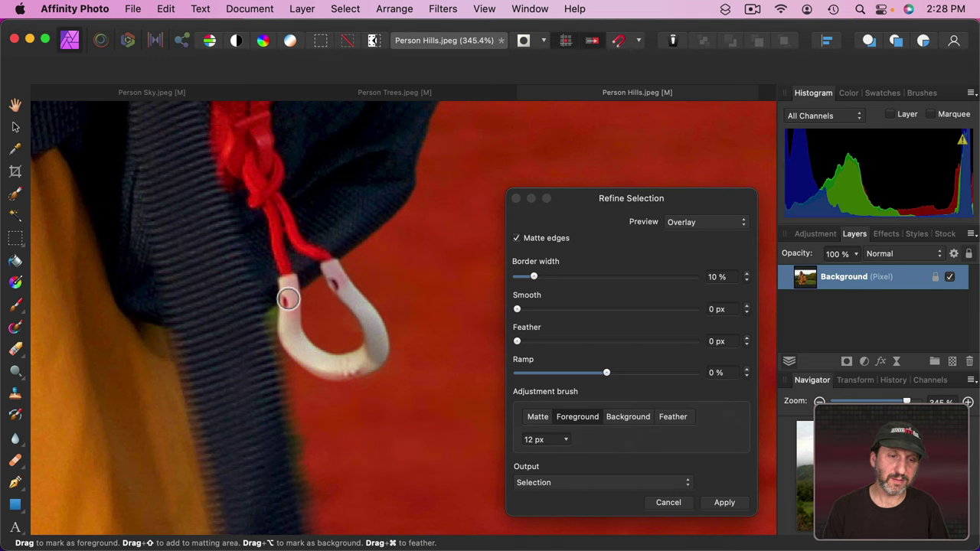
{"action": "left_click_drag", "start_coordinate": [289, 299], "coordinate": [291, 330]}
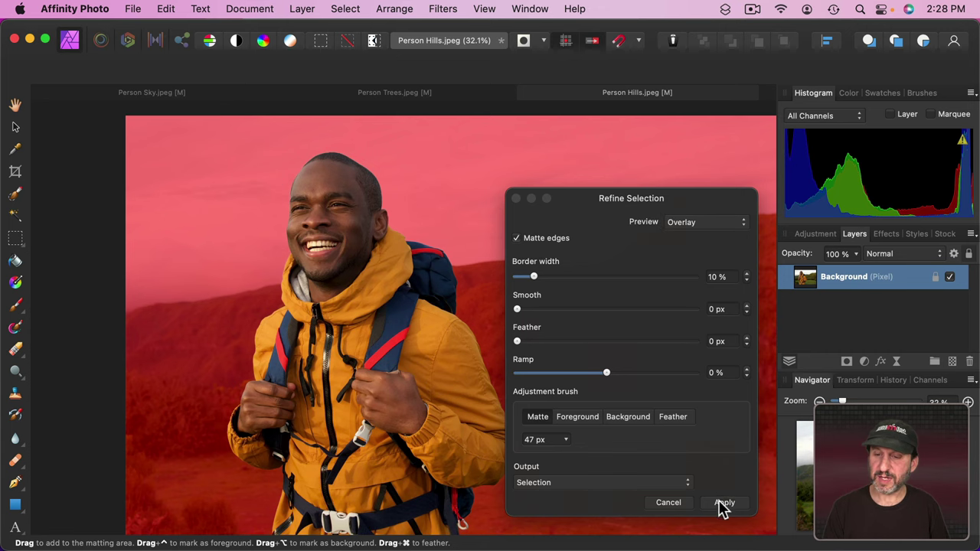
{"action": "left_click", "coordinate": [723, 503]}
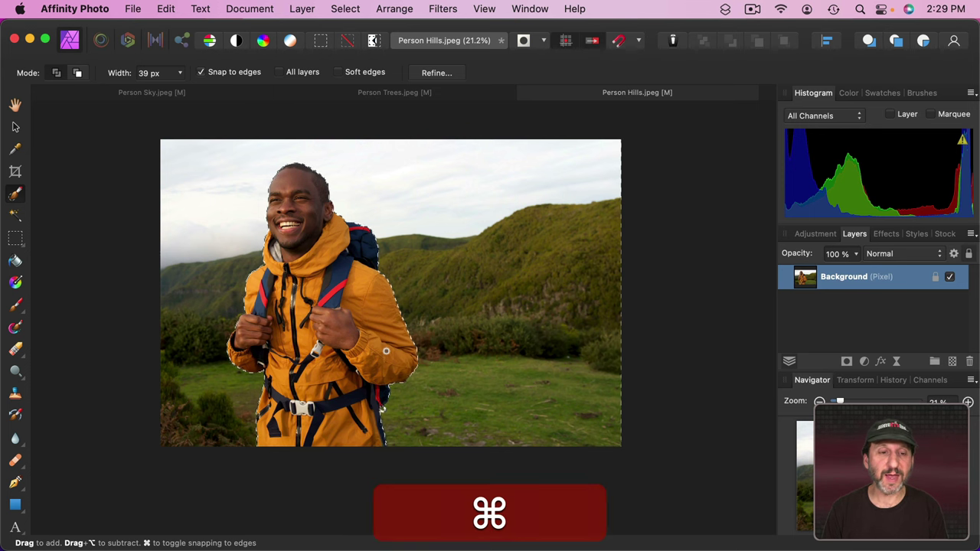
- Try cutting the background out as a separate layer, then undo back to the full photo
{"action": "key", "text": "super+x"}
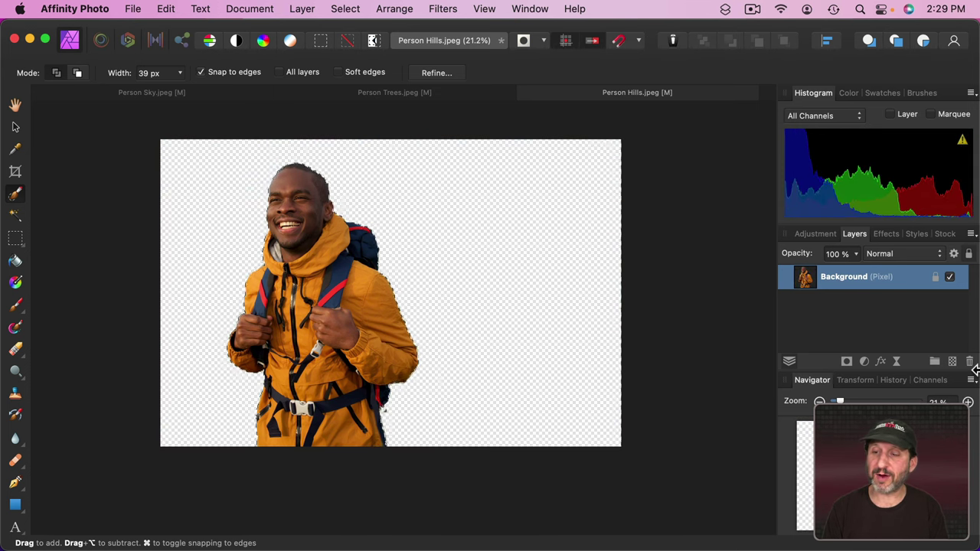
{"action": "key", "text": "super+v"}
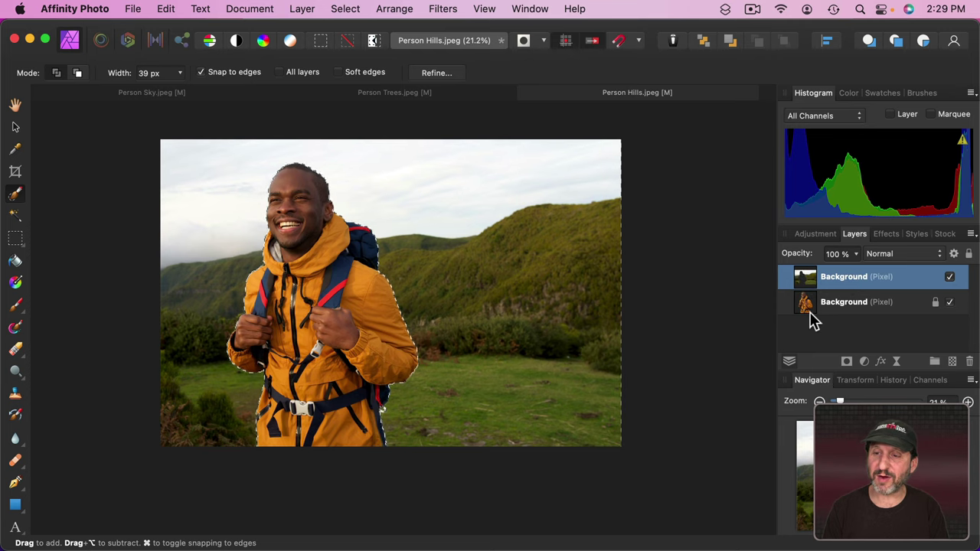
{"action": "left_click_drag", "start_coordinate": [831, 308], "coordinate": [831, 275]}
{"action": "key", "text": "super+z"}
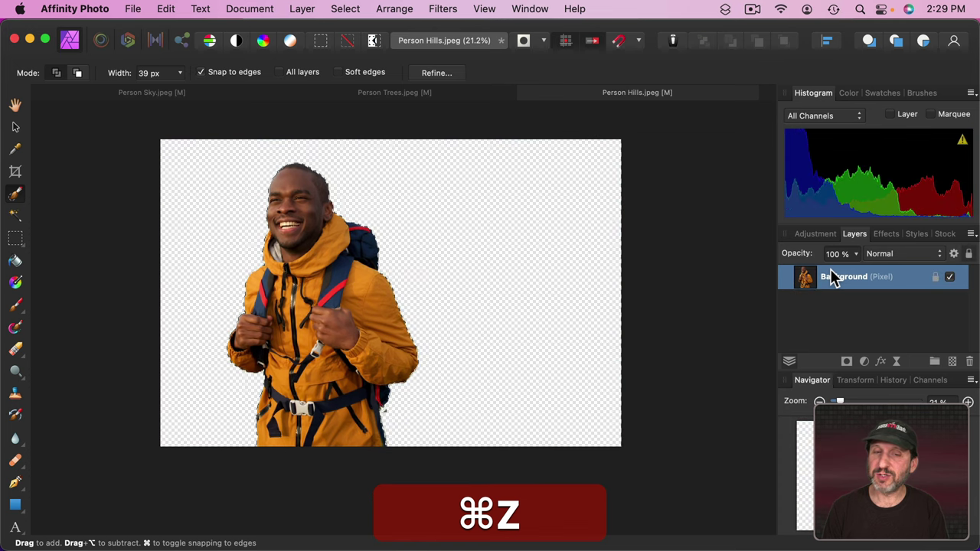
{"action": "key", "text": "super+z"}
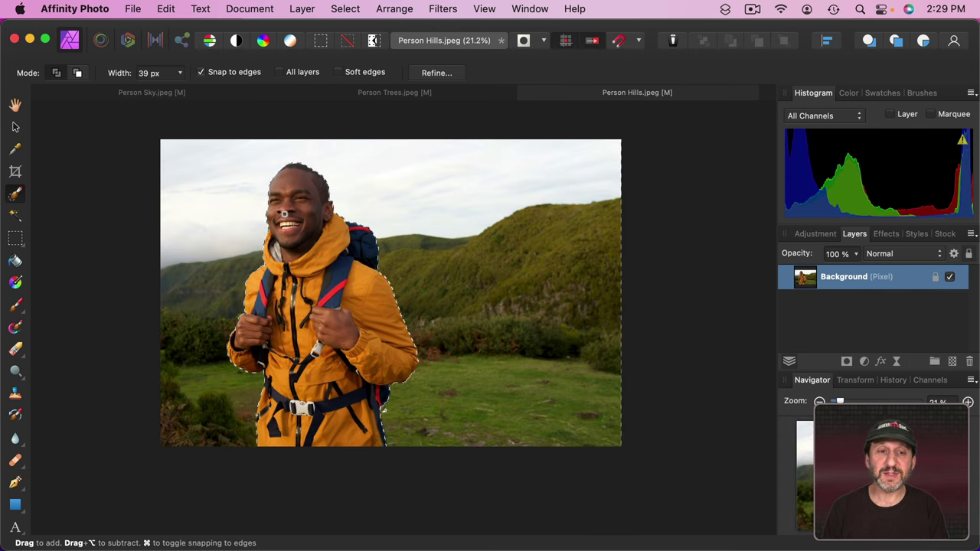
- Invert the selection to the hiker, paste a copy onto a new layer, and compare layer visibility
{"action": "key", "text": "shift+super"}
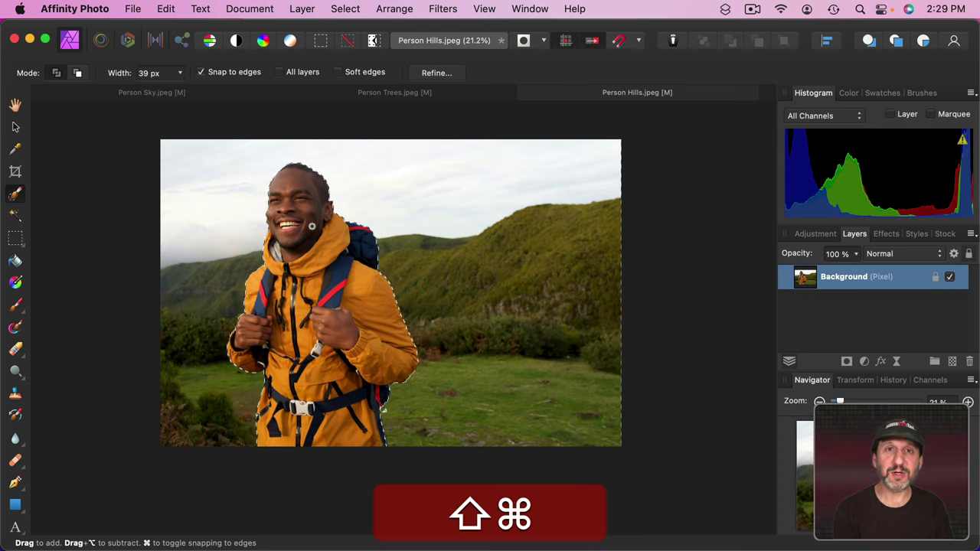
{"action": "key", "text": "shift+super+i"}
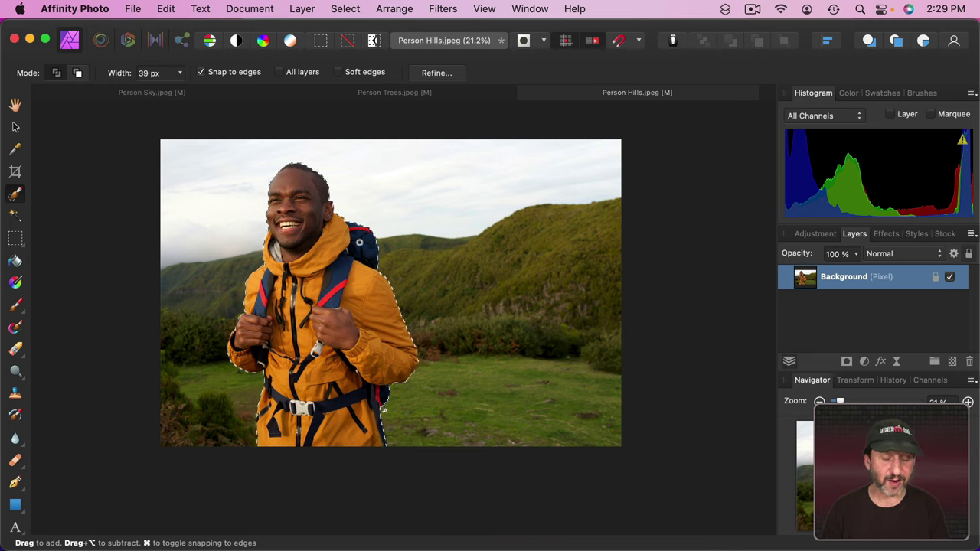
{"action": "key", "text": "super+c"}
{"action": "key", "text": "super+v"}
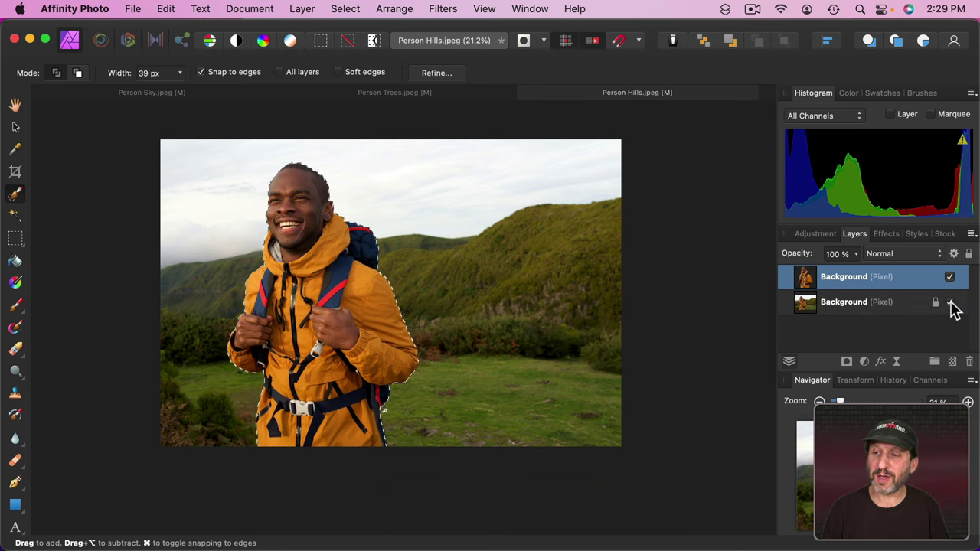
{"action": "left_click", "coordinate": [950, 303]}
{"action": "left_click", "coordinate": [949, 302]}
{"action": "left_click", "coordinate": [950, 277]}
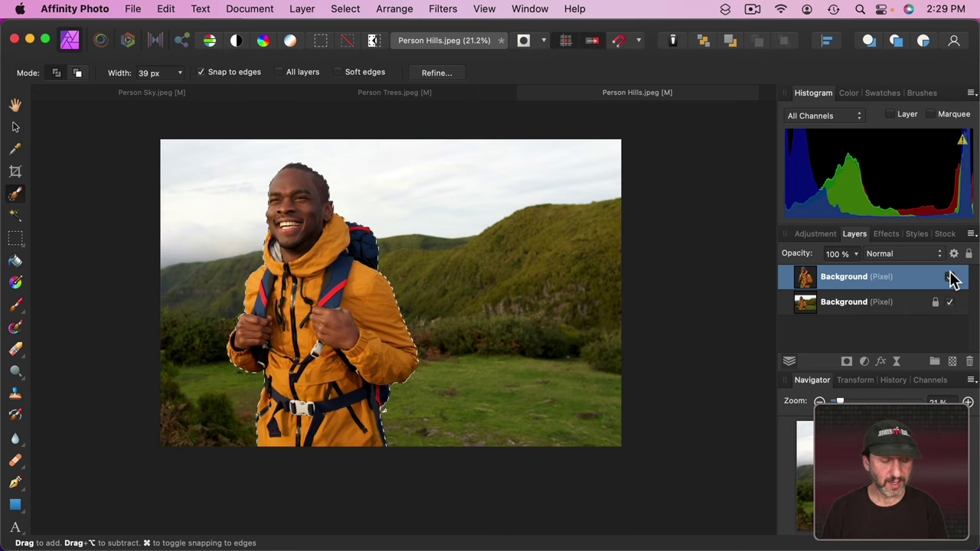
- Deselect and give the bottom hills Background layer a 0.9 px Gaussian Blur effect
{"action": "key", "text": "super+d"}
{"action": "left_click", "coordinate": [842, 302]}
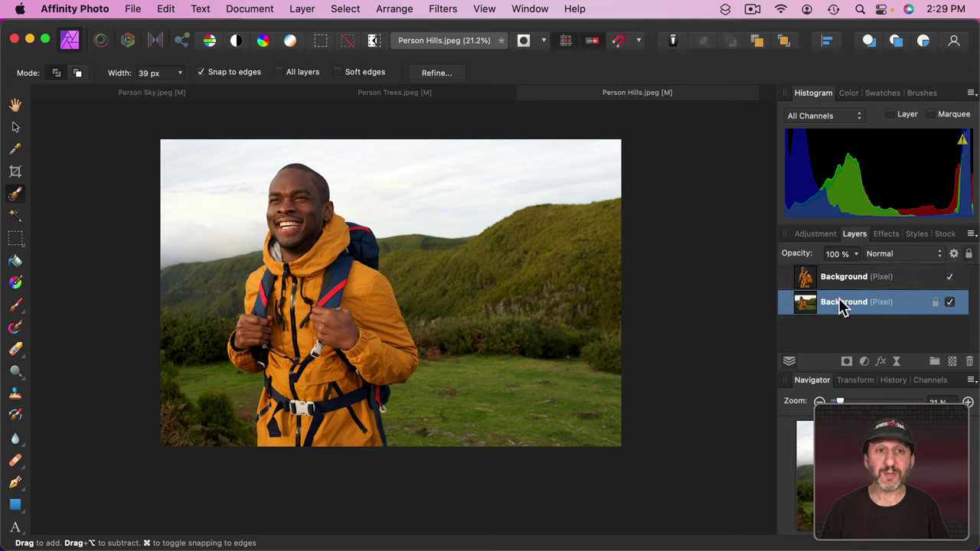
{"action": "left_click", "coordinate": [886, 234]}
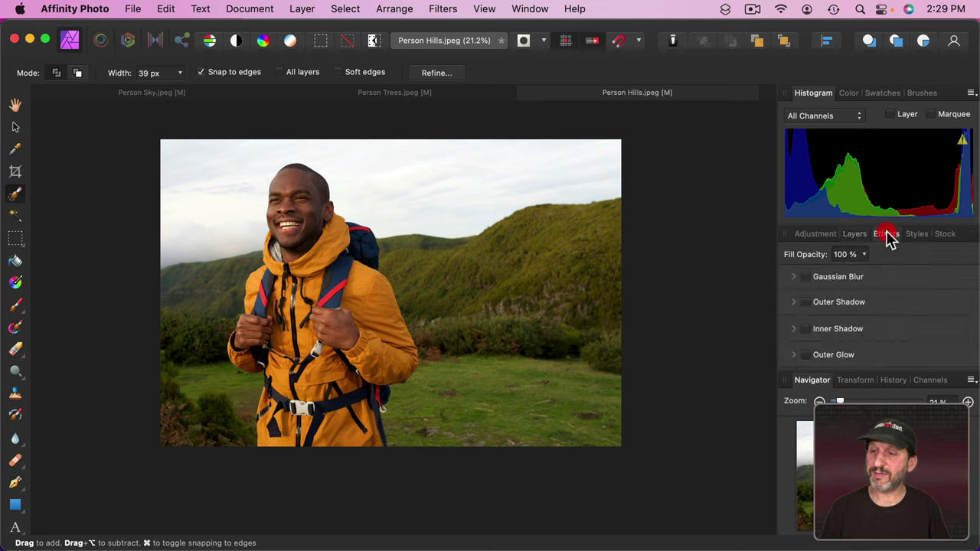
{"action": "left_click", "coordinate": [805, 277]}
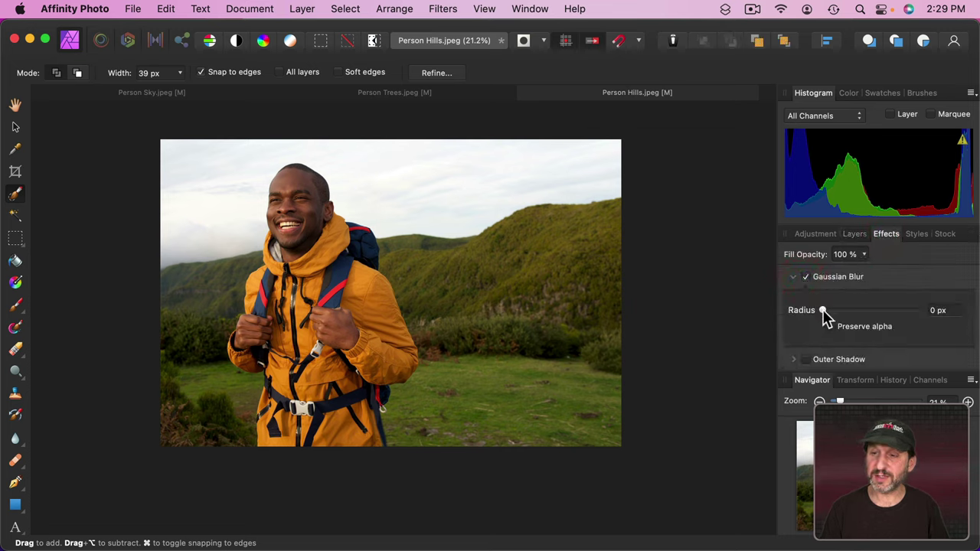
{"action": "left_click_drag", "start_coordinate": [824, 313], "coordinate": [843, 315]}
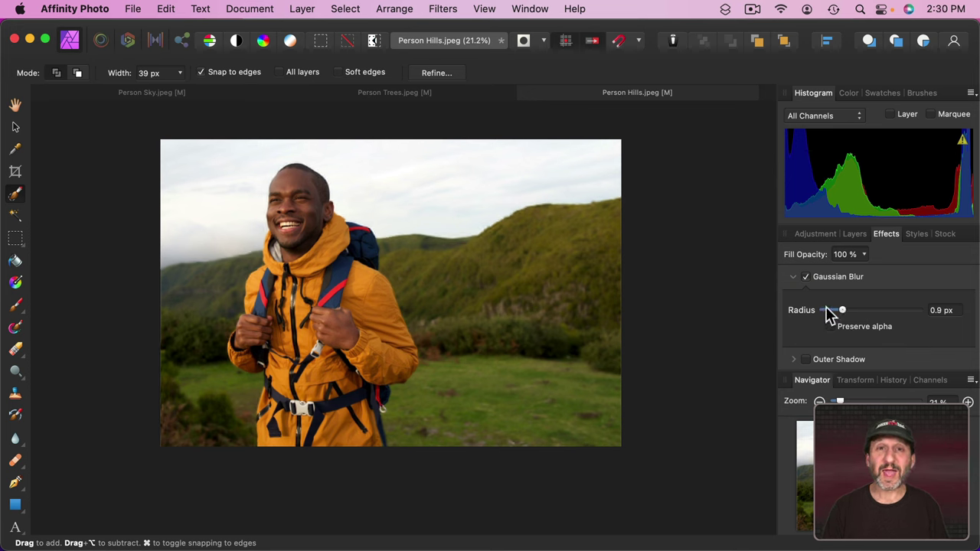
{"action": "left_click", "coordinate": [855, 234]}
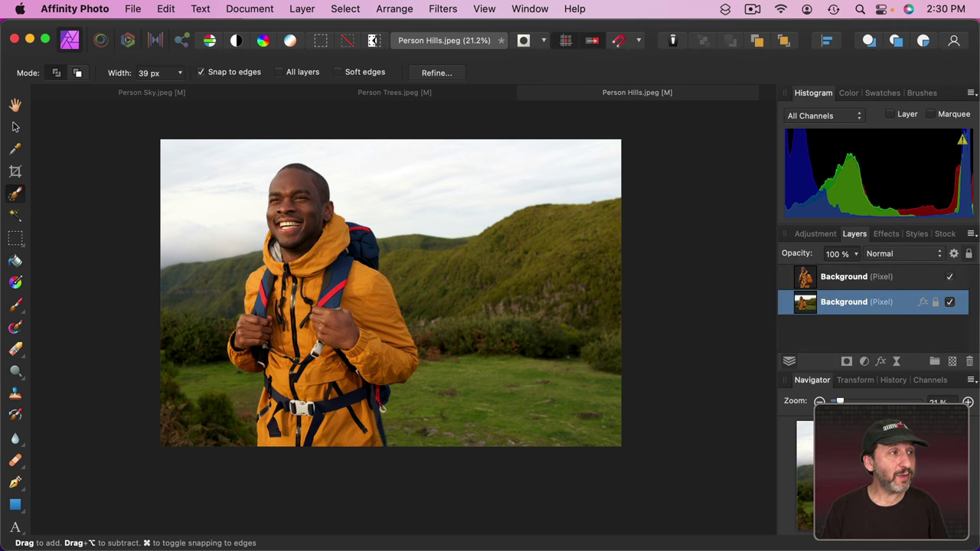
- Place Landscape.jpg behind the hiker, then shrink the hiker and move him to the lower right
{"action": "left_click_drag", "start_coordinate": [62, 11], "coordinate": [427, 285]}
{"action": "left_click_drag", "start_coordinate": [536, 269], "coordinate": [542, 271]}
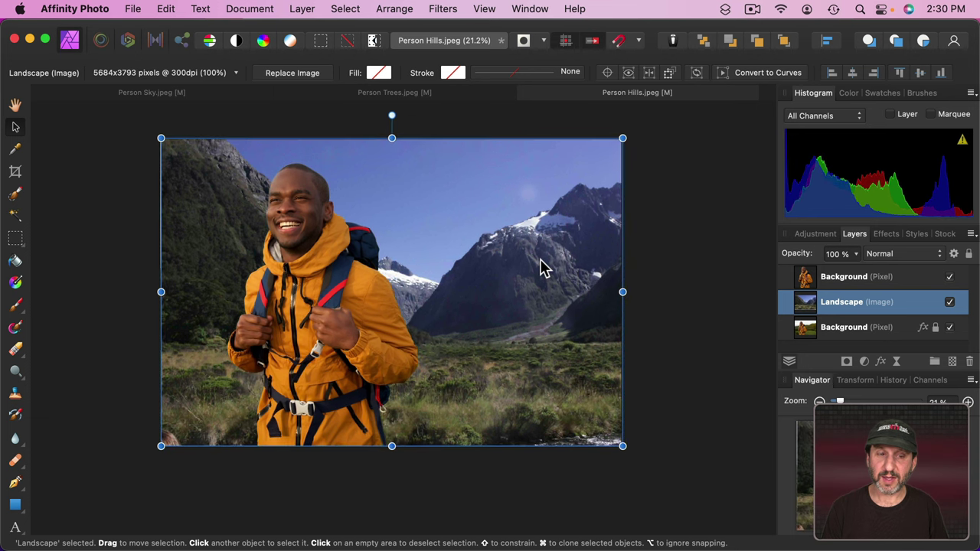
{"action": "left_click", "coordinate": [299, 317]}
{"action": "left_click_drag", "start_coordinate": [300, 281], "coordinate": [494, 295]}
{"action": "left_click_drag", "start_coordinate": [417, 176], "coordinate": [468, 239]}
{"action": "mouse_move", "coordinate": [528, 303]}
{"action": "left_mouse_down"}
{"action": "mouse_move", "coordinate": [522, 275]}
{"action": "mouse_move", "coordinate": [520, 303]}
{"action": "left_mouse_up"}
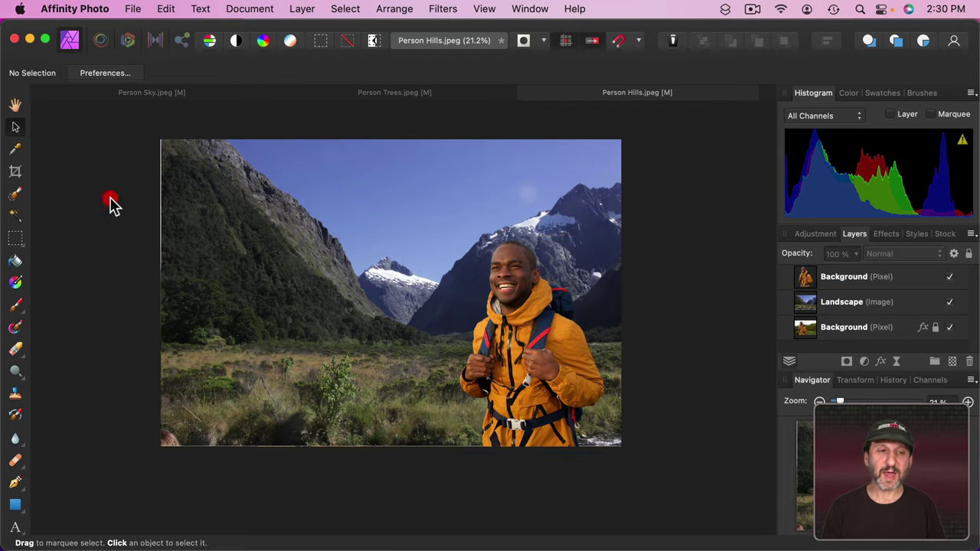